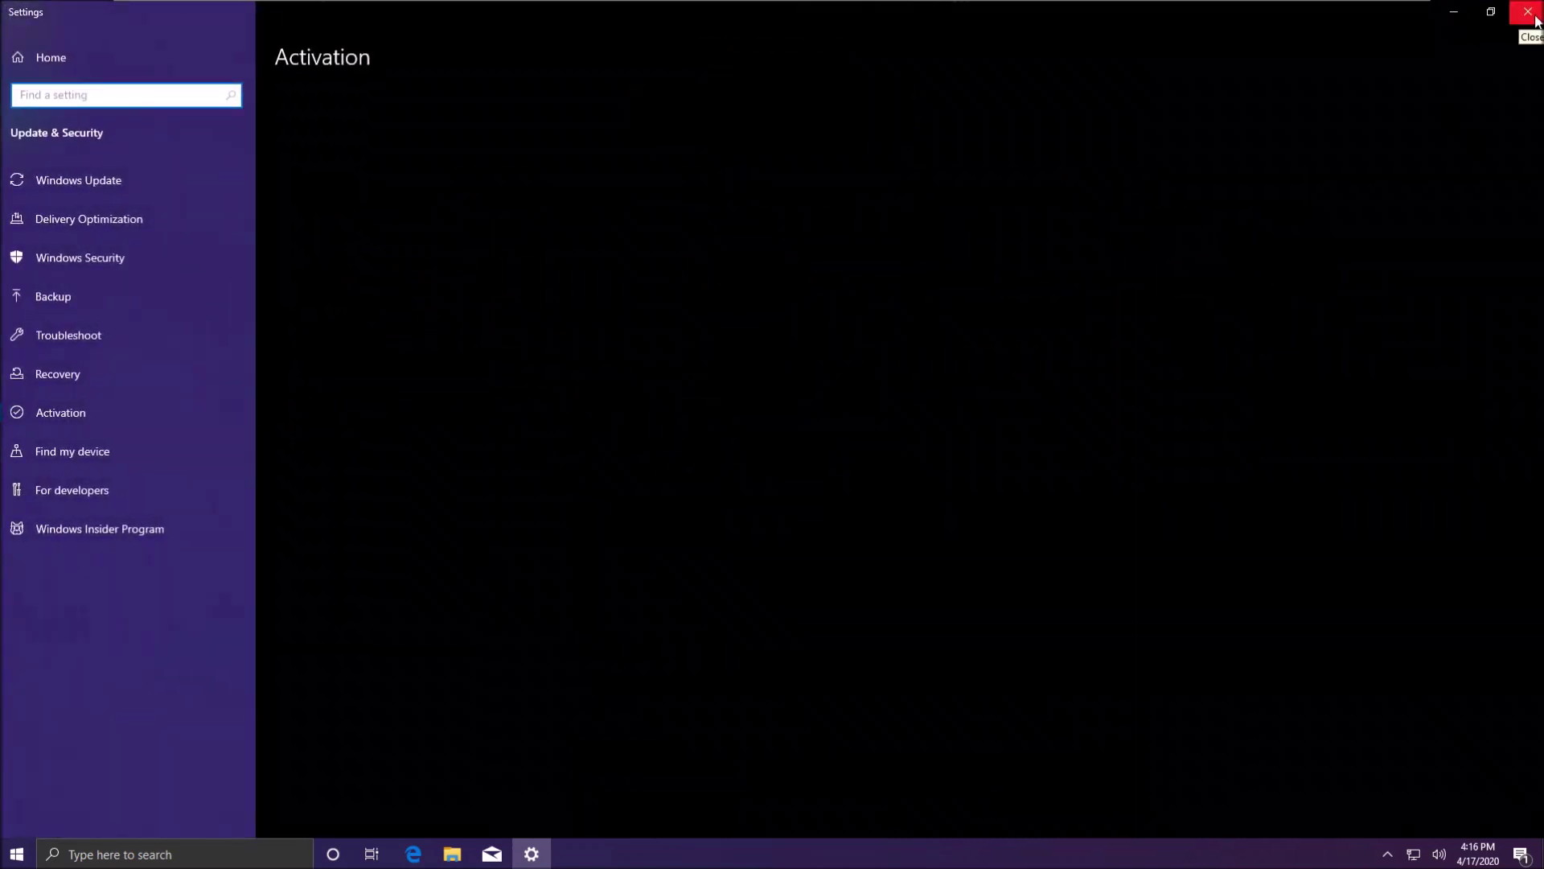
# Close the Settings window and open This PC in File Explorer
pyautogui.click(1528, 12)
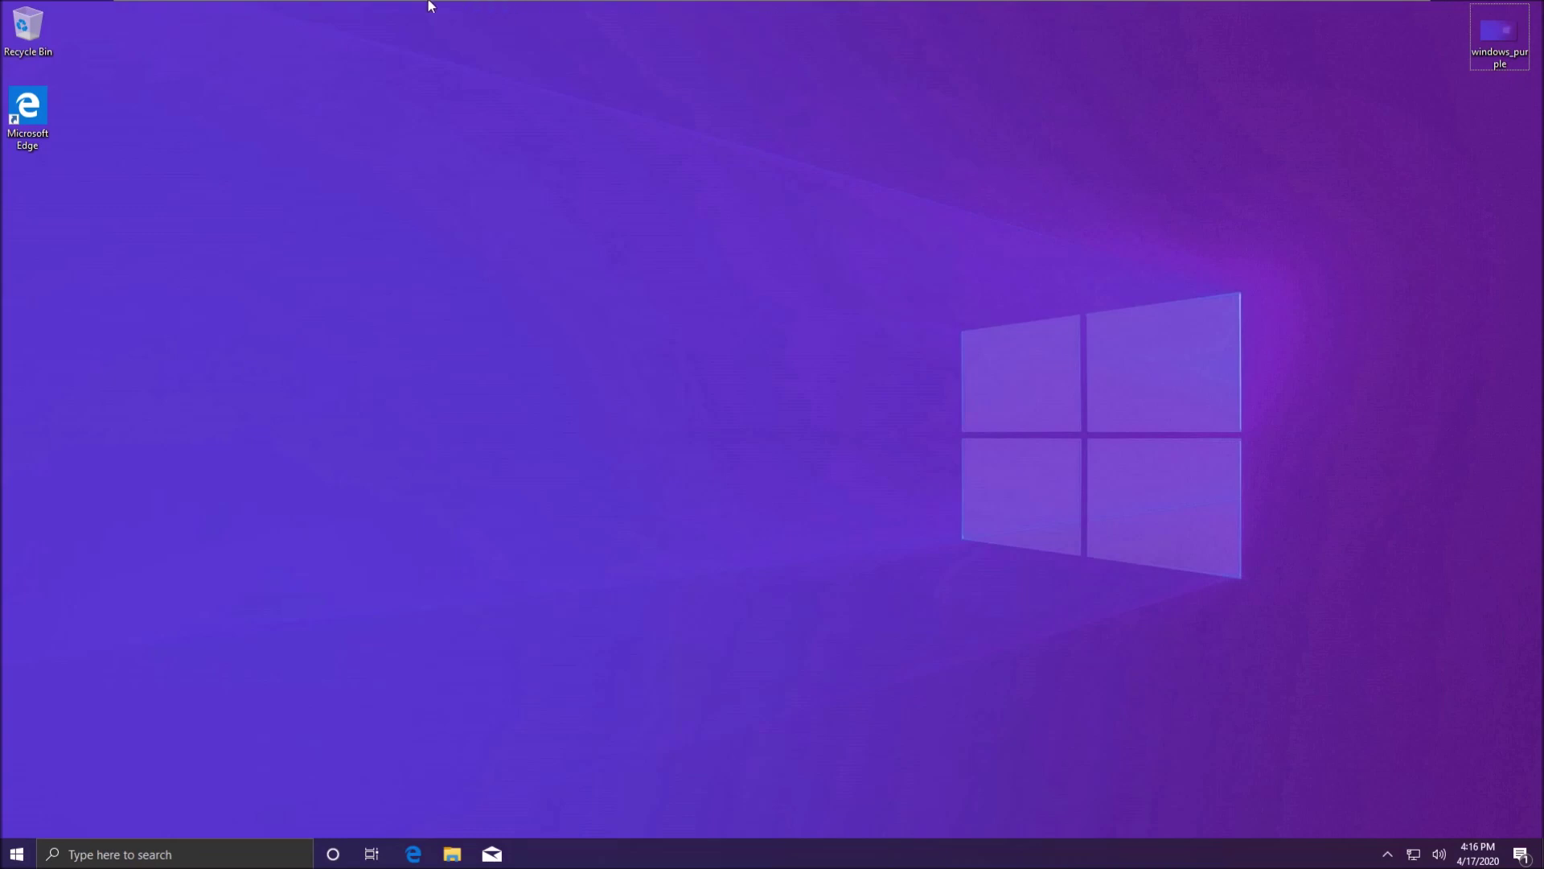
pyautogui.moveTo(395, 2)
pyautogui.press('super+e')
pyautogui.click(407, 435)
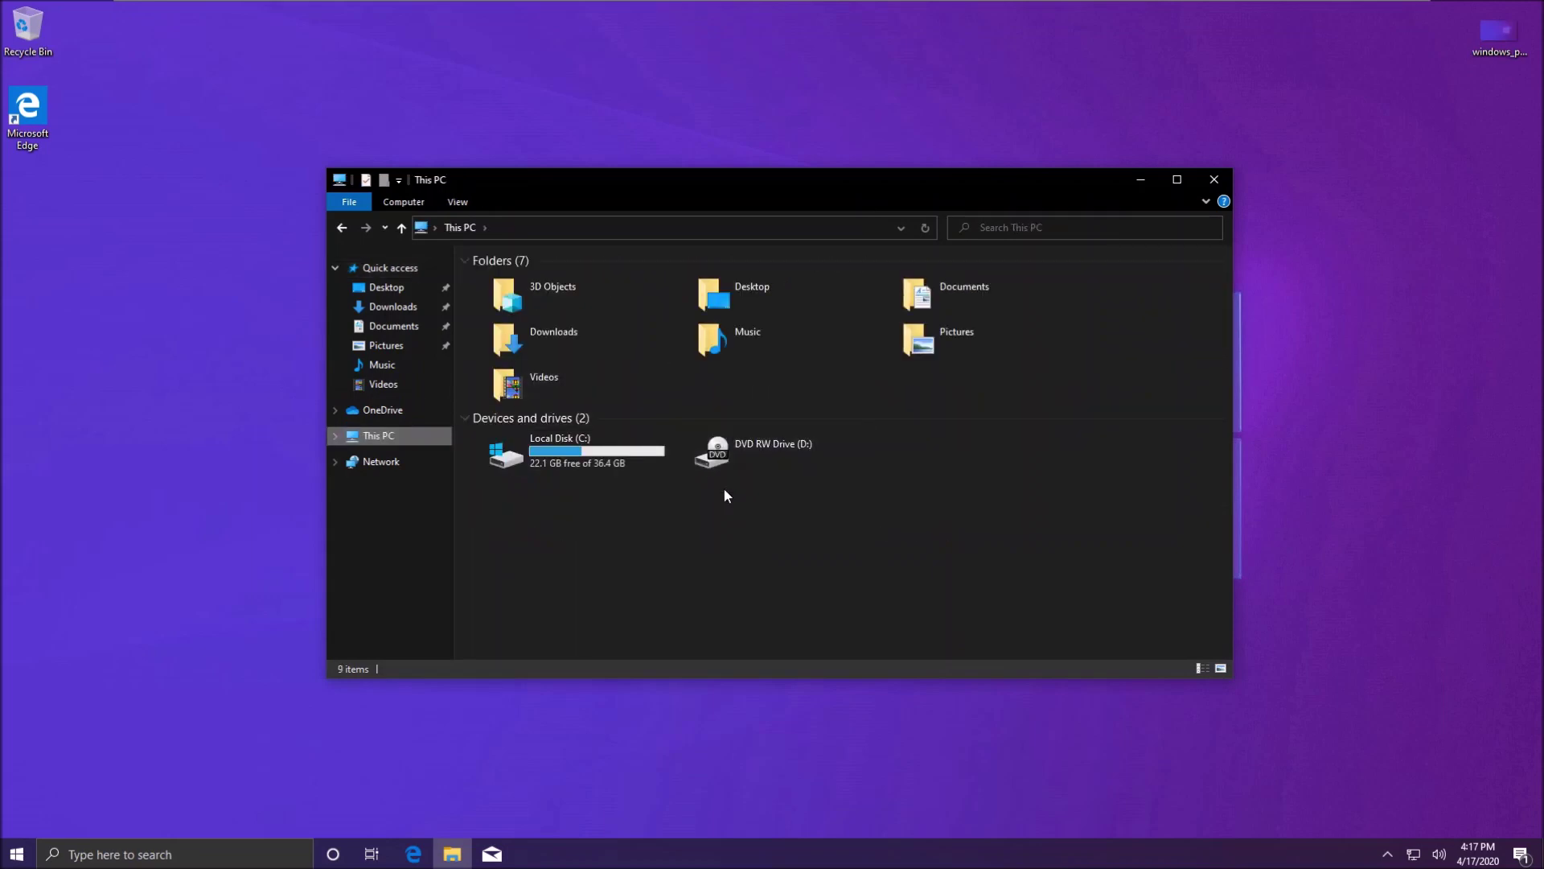
pyautogui.click(70, 438)
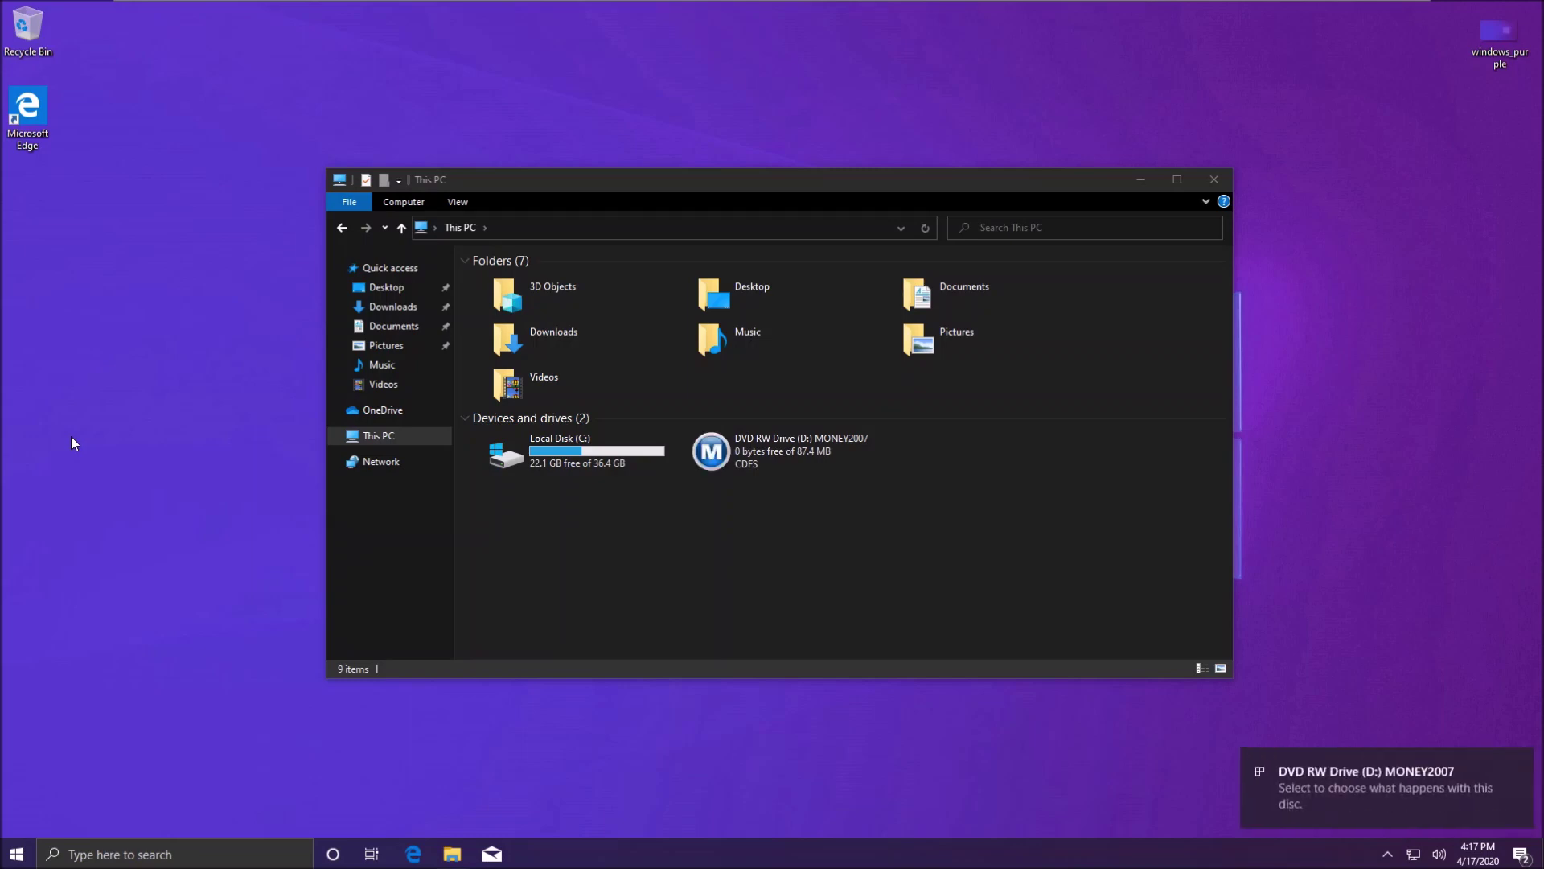
# Run autorun.exe from the MONEY2007 disc, allow it to make changes, and begin the Microsoft Money 2007 setup
pyautogui.click(1327, 774)
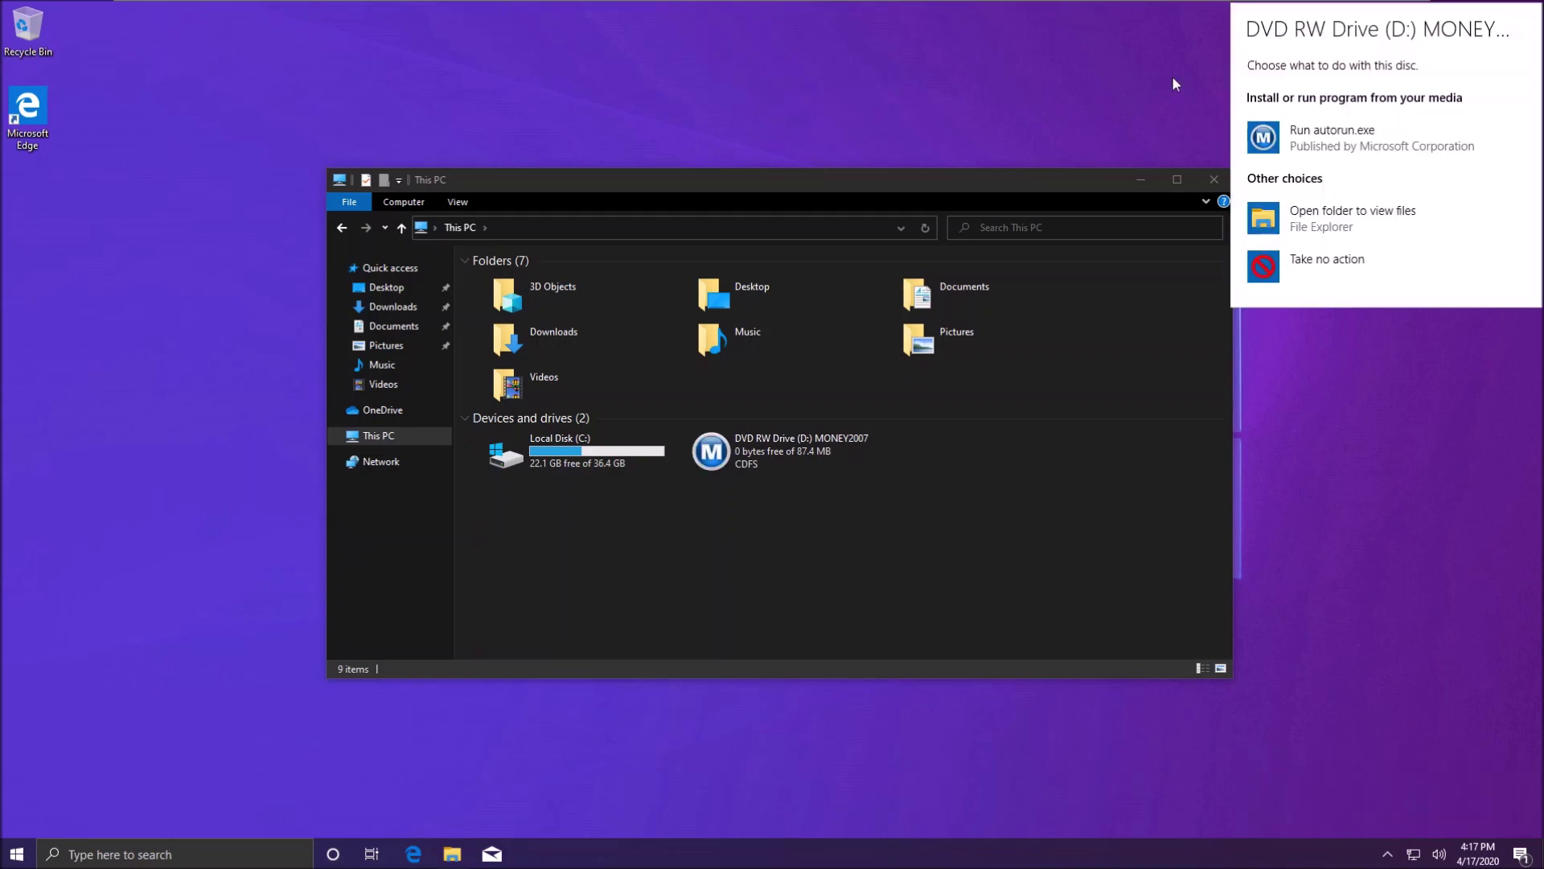
pyautogui.click(1311, 135)
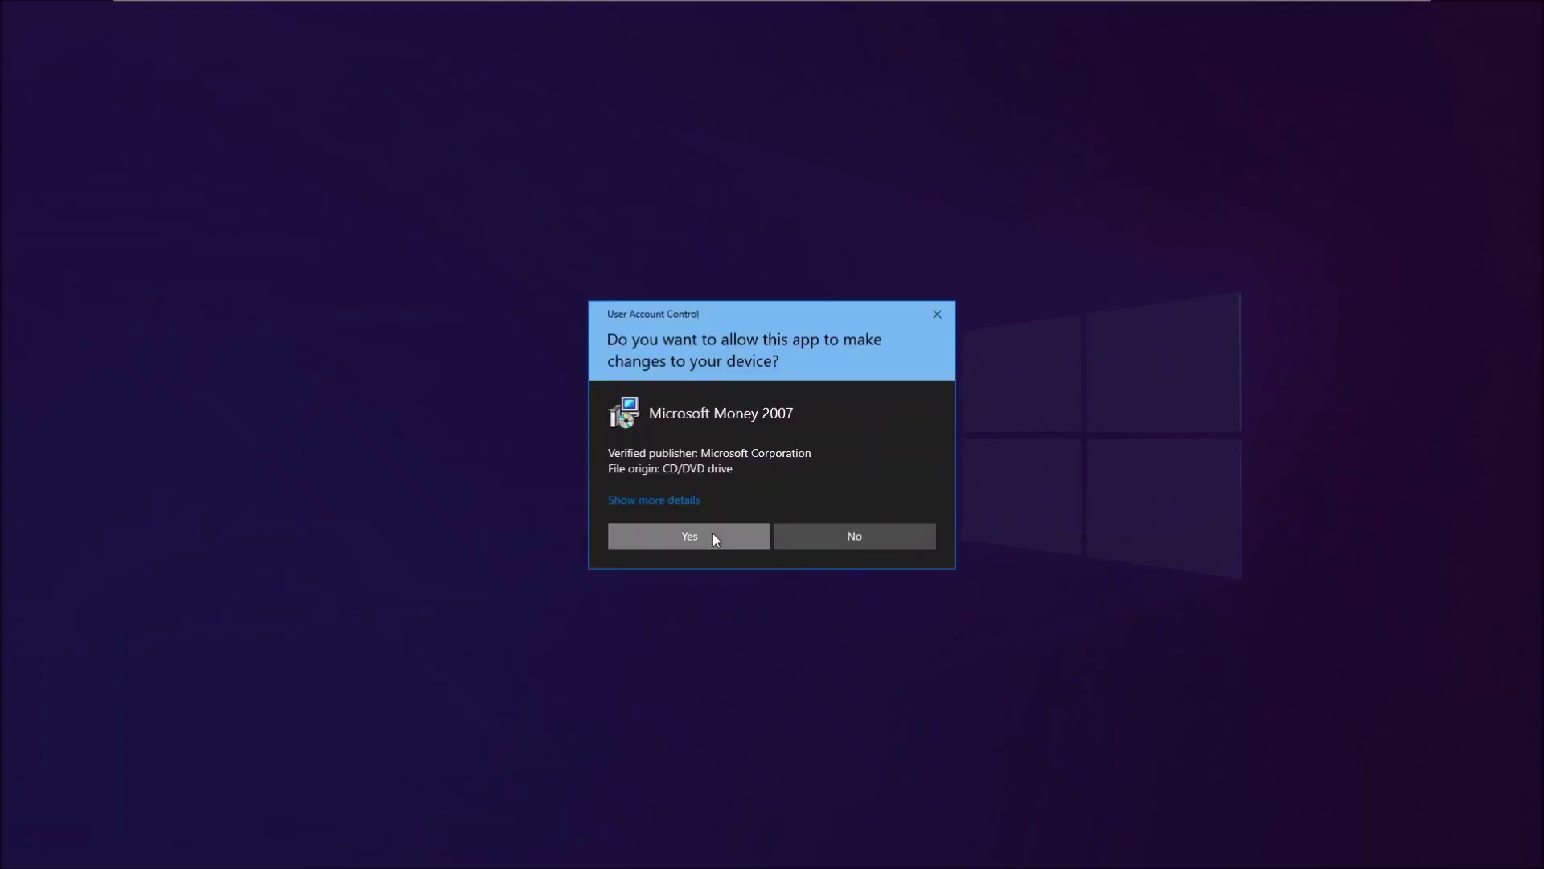
pyautogui.click(713, 536)
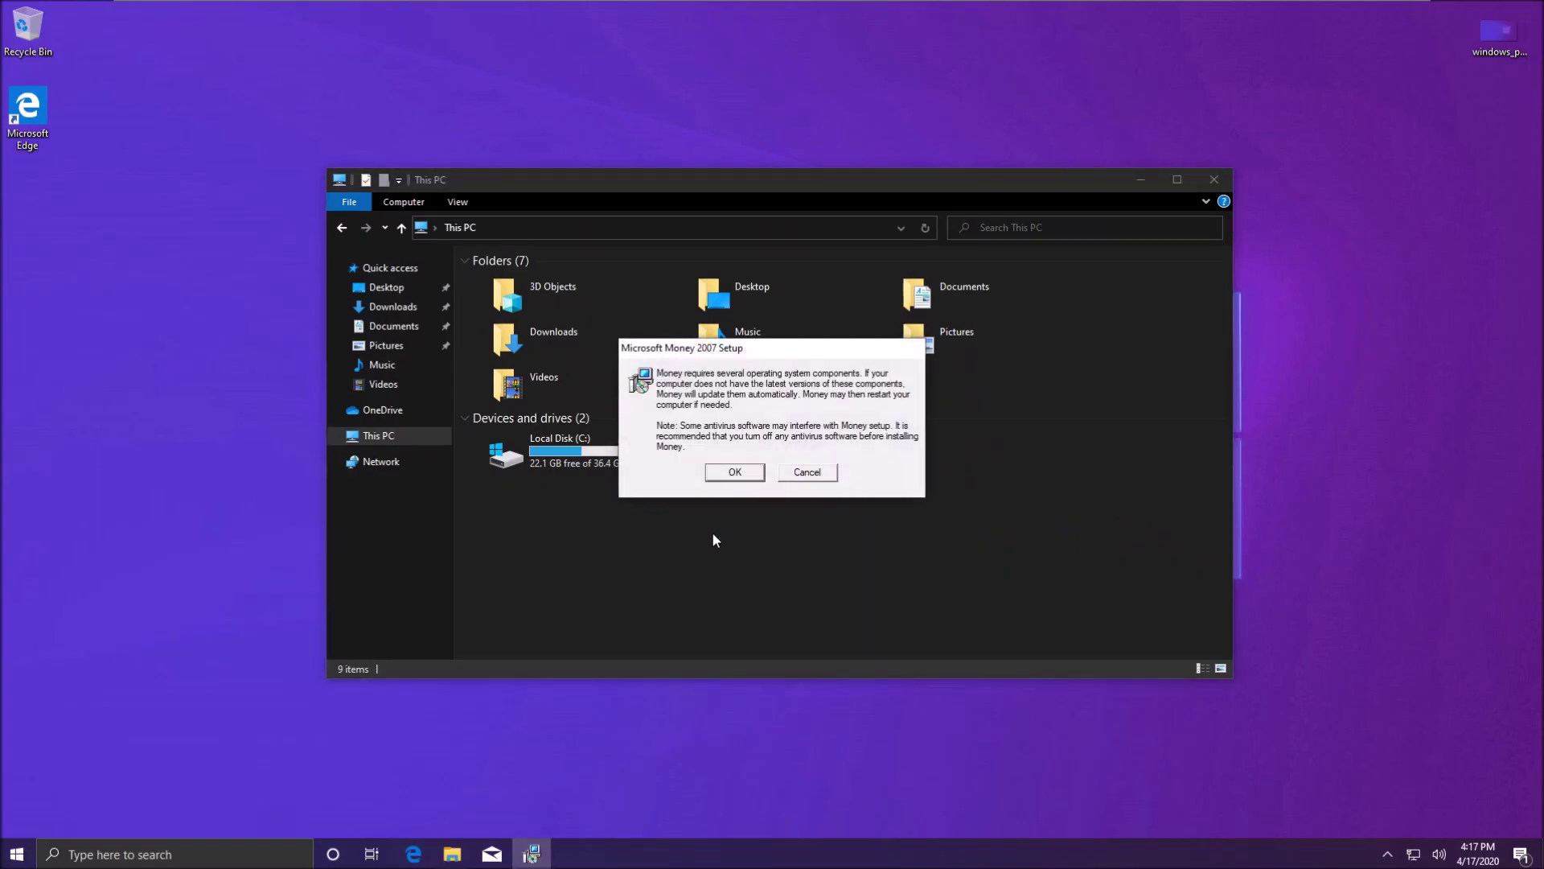
pyautogui.click(734, 472)
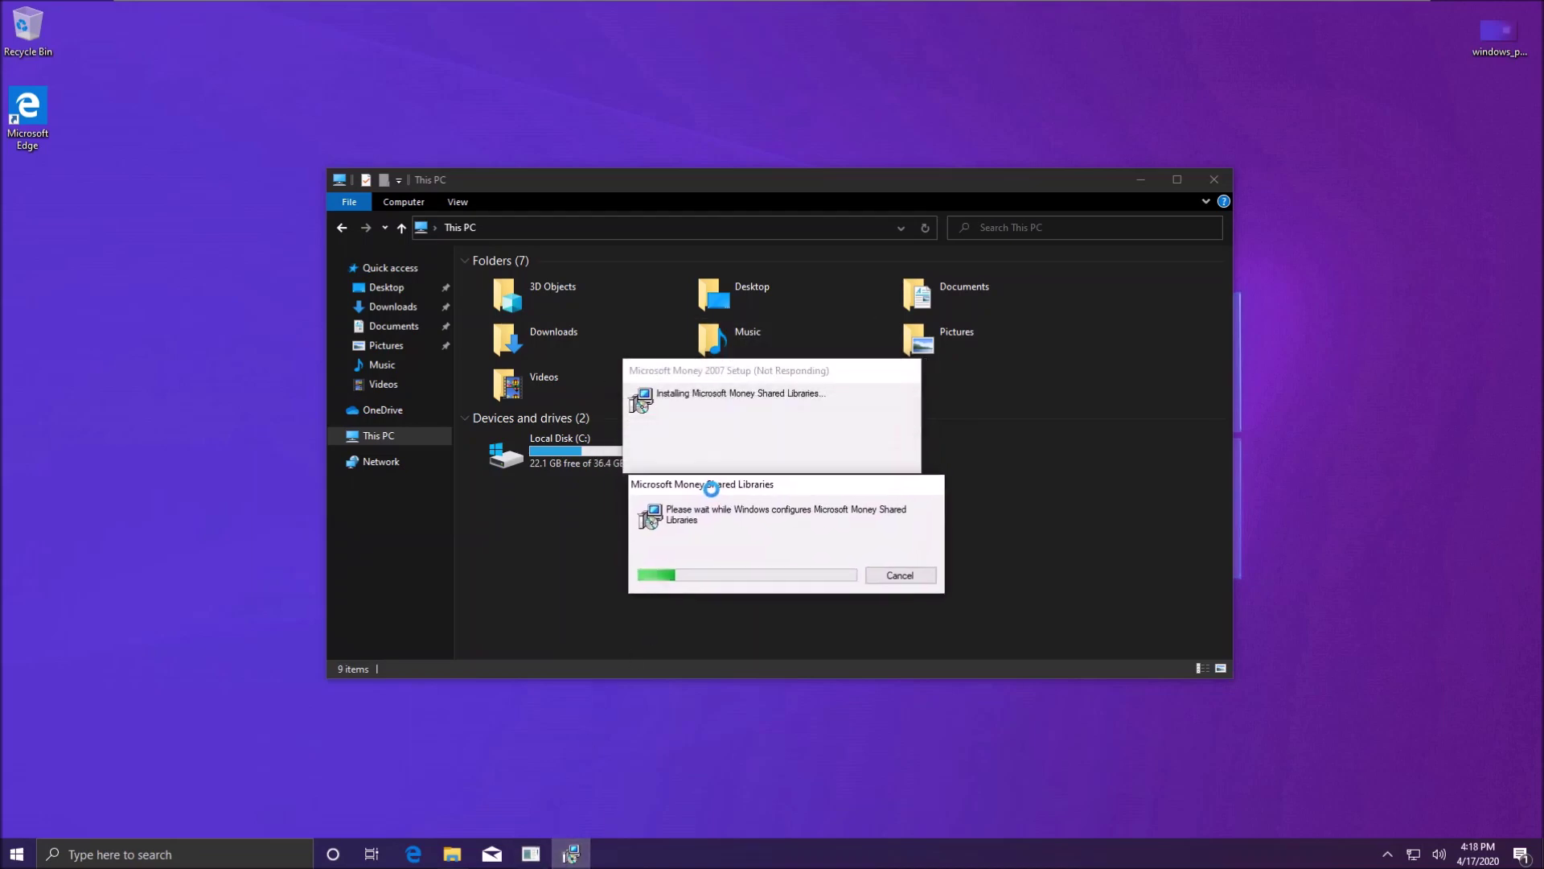
# Close File Explorer, accept the Money 2007 license terms, and finish the installation
pyautogui.click(1222, 188)
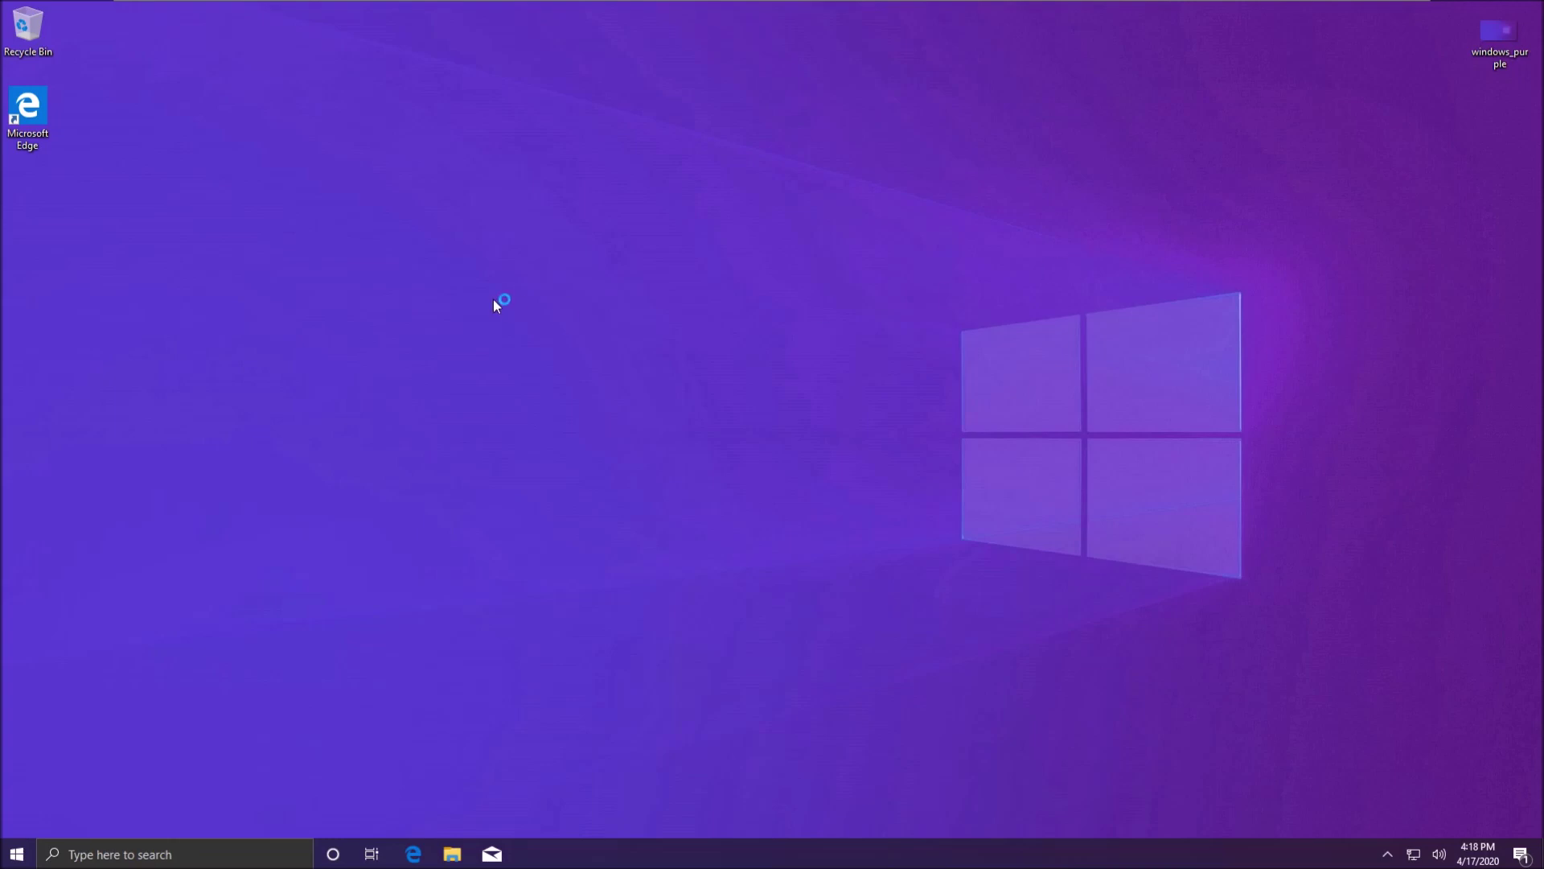
pyautogui.click(3, 856)
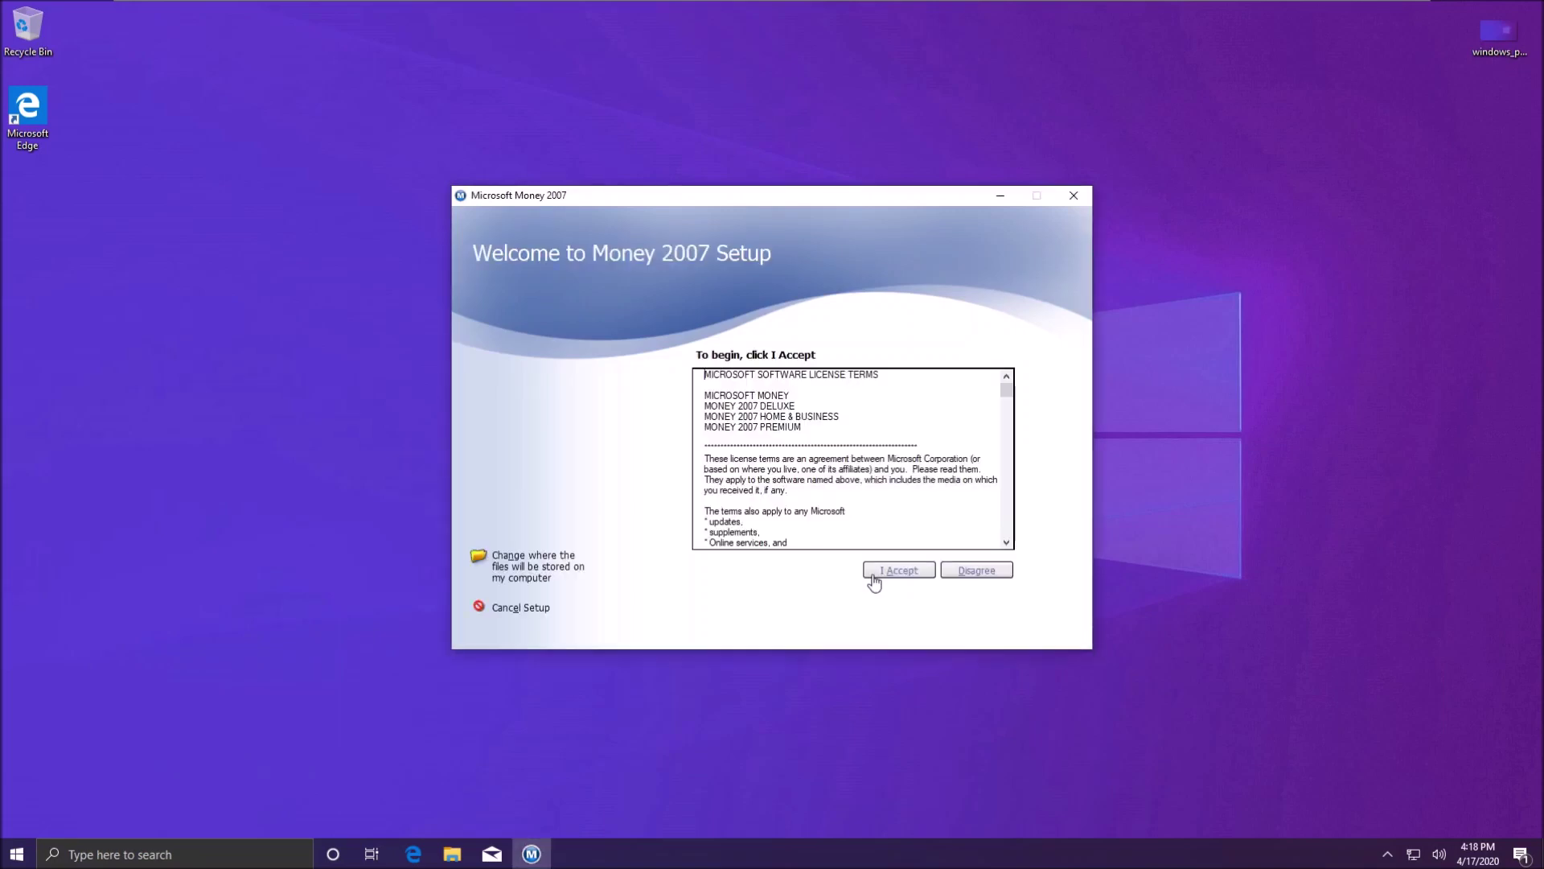
pyautogui.click(877, 573)
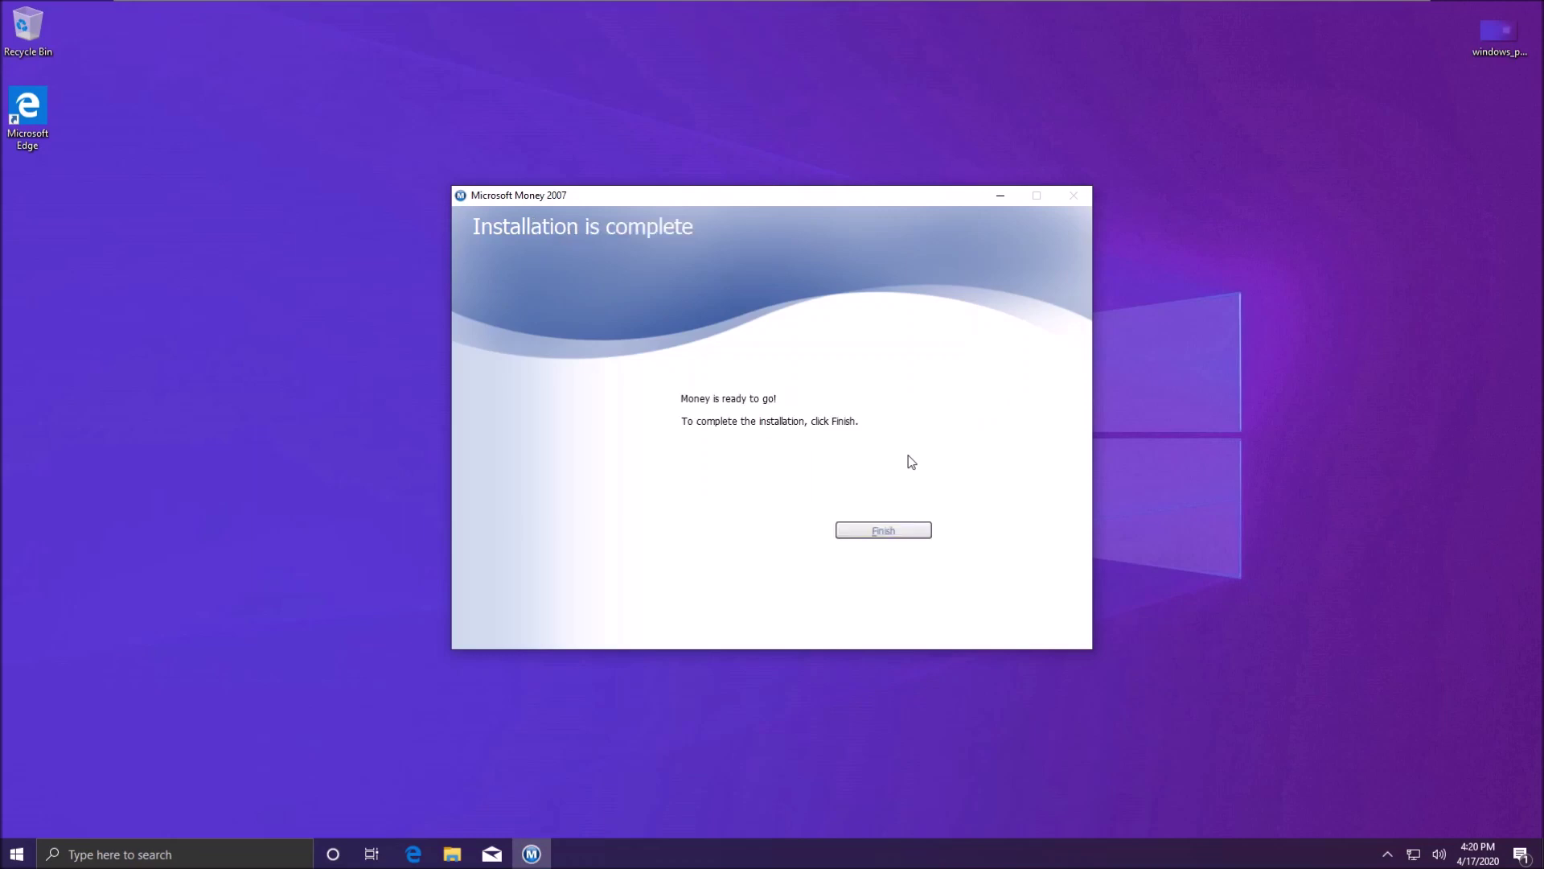
pyautogui.click(870, 533)
# Create a Microsoft Money 2007 desktop shortcut and place it below the Microsoft Edge icon
pyautogui.press('super')
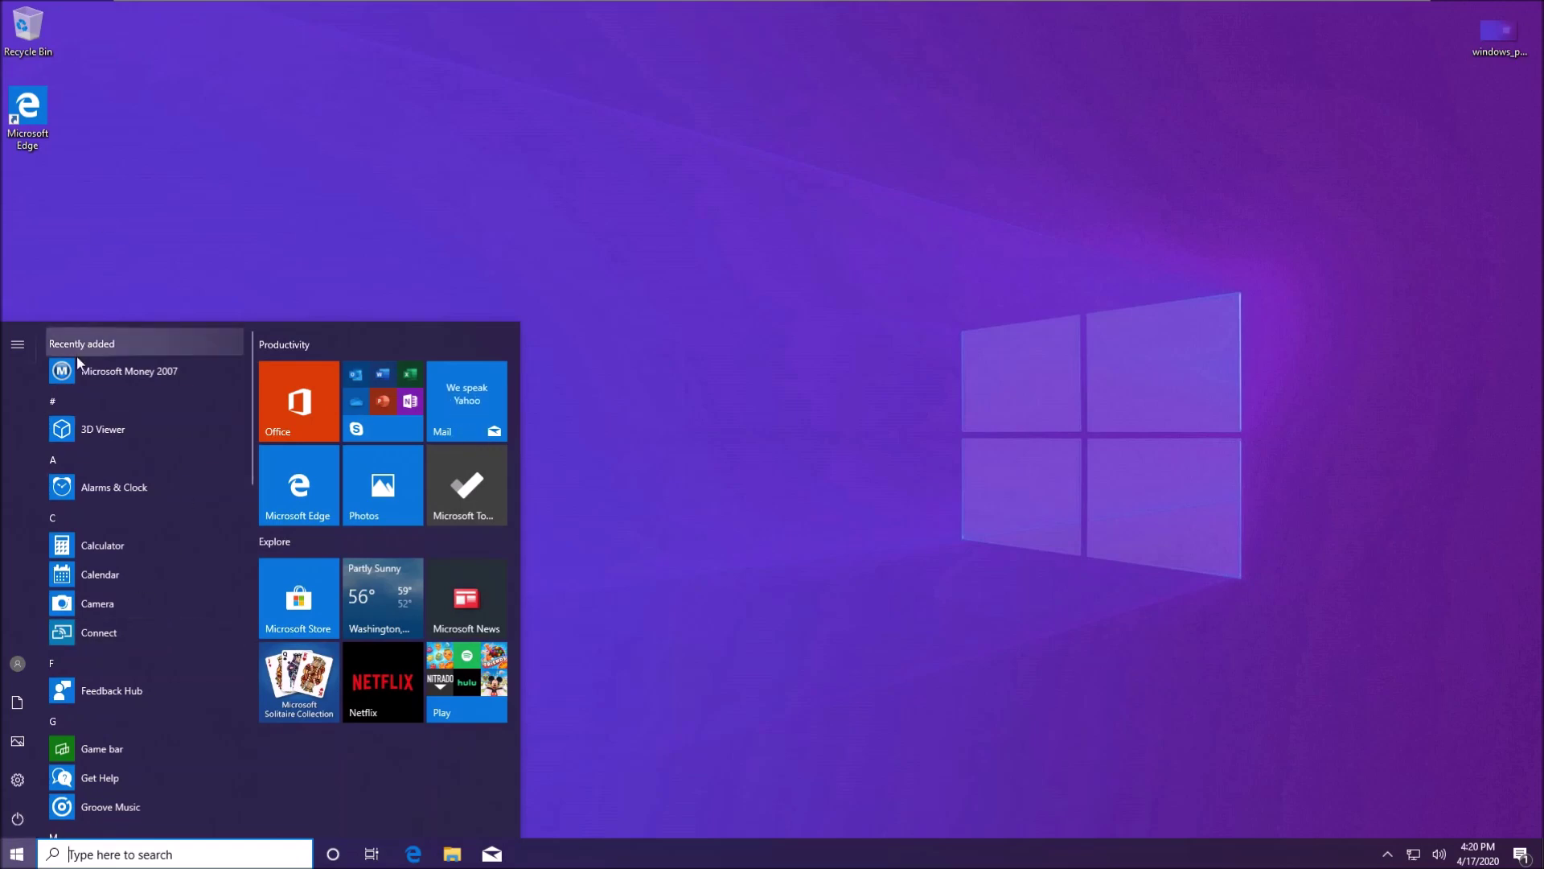
pyautogui.moveTo(120, 371); pyautogui.dragTo(107, 241)
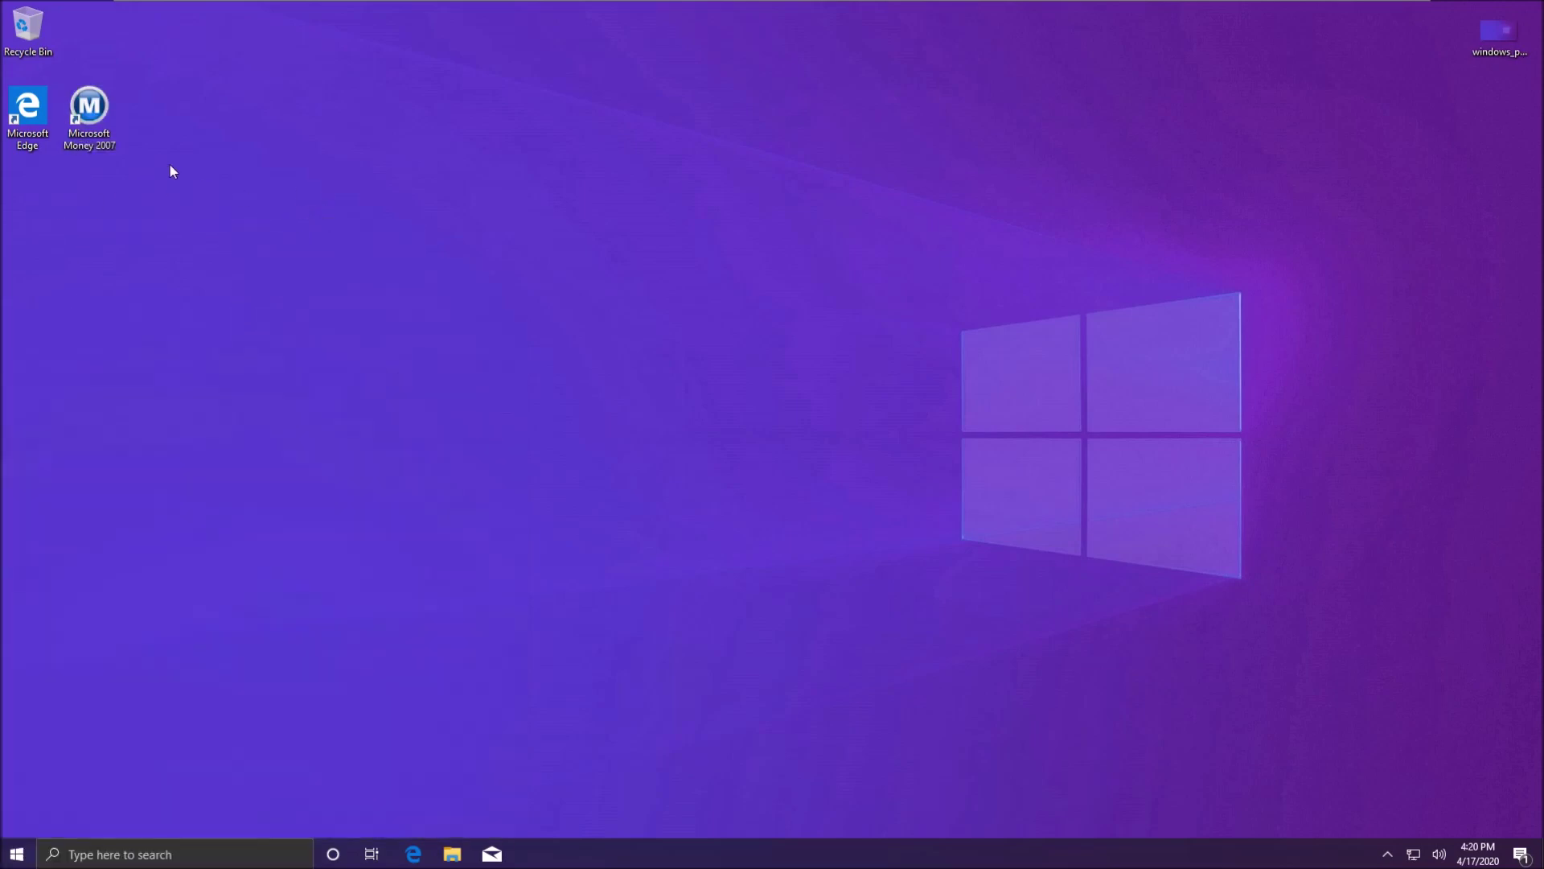
pyautogui.moveTo(98, 145); pyautogui.dragTo(30, 201)
# Eject the MONEY2007 disc from the DVD drive in This PC and close File Explorer
pyautogui.click(452, 854)
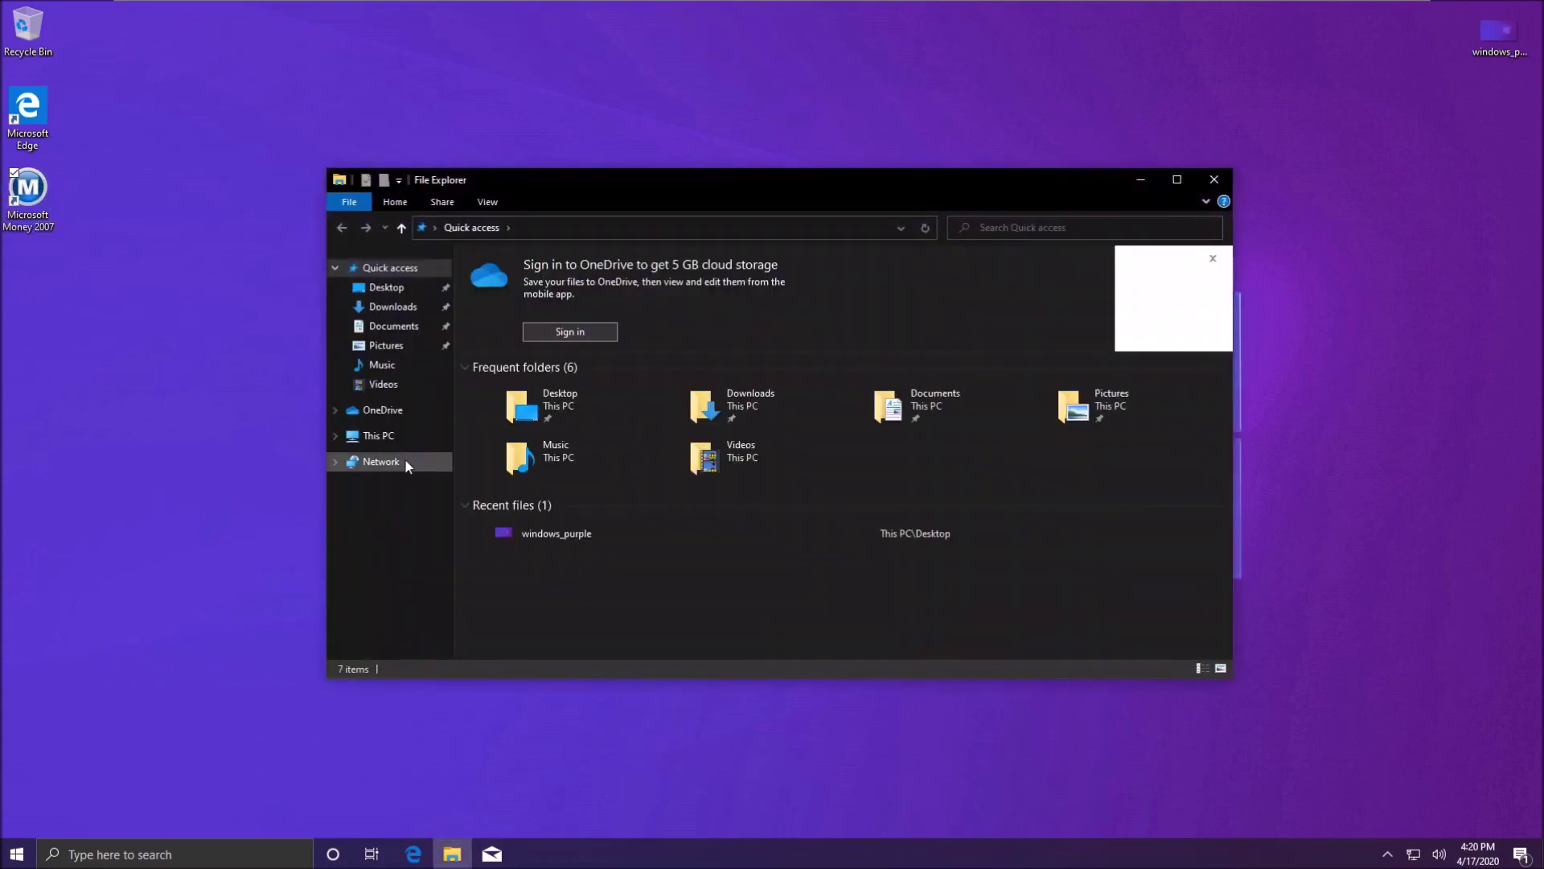
pyautogui.click(394, 436)
pyautogui.rightClick(746, 451)
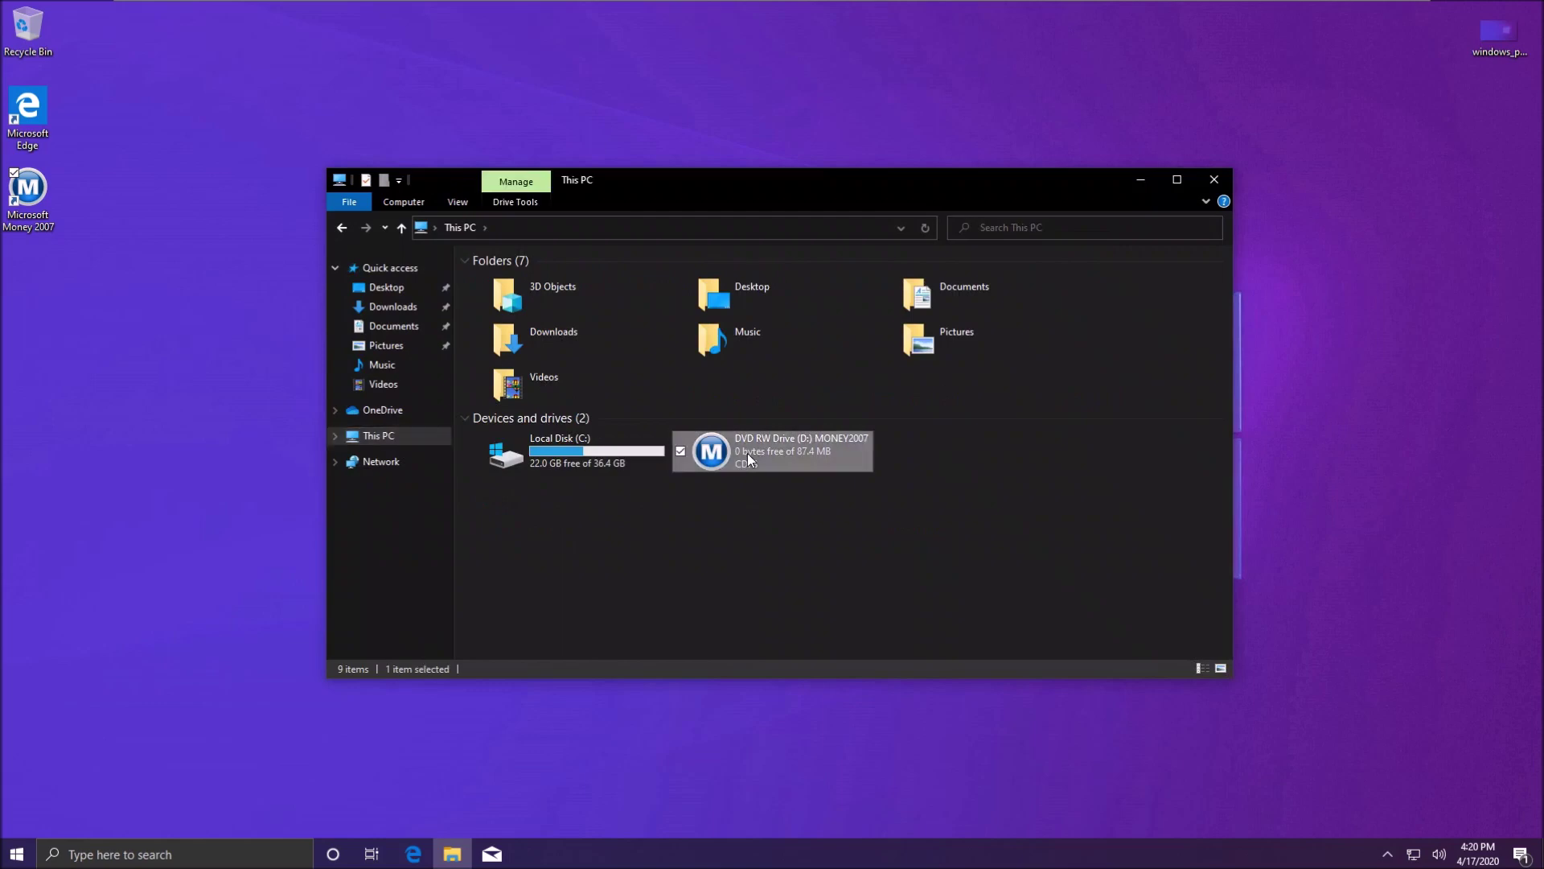
pyautogui.click(580, 672)
pyautogui.click(1222, 179)
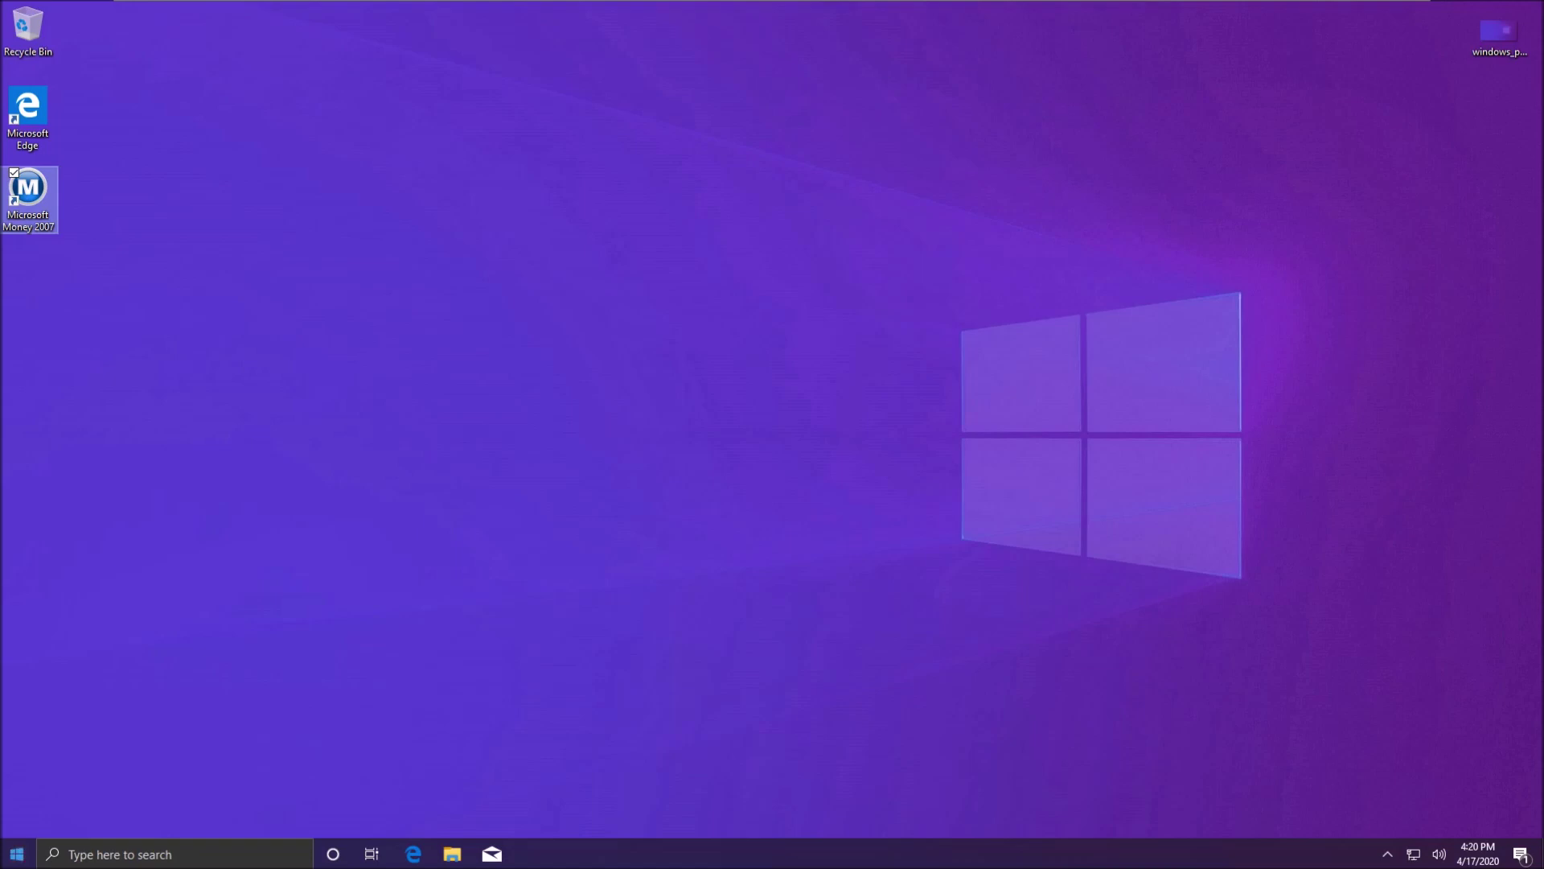
# Restart the computer
pyautogui.click(16, 853)
pyautogui.click(17, 818)
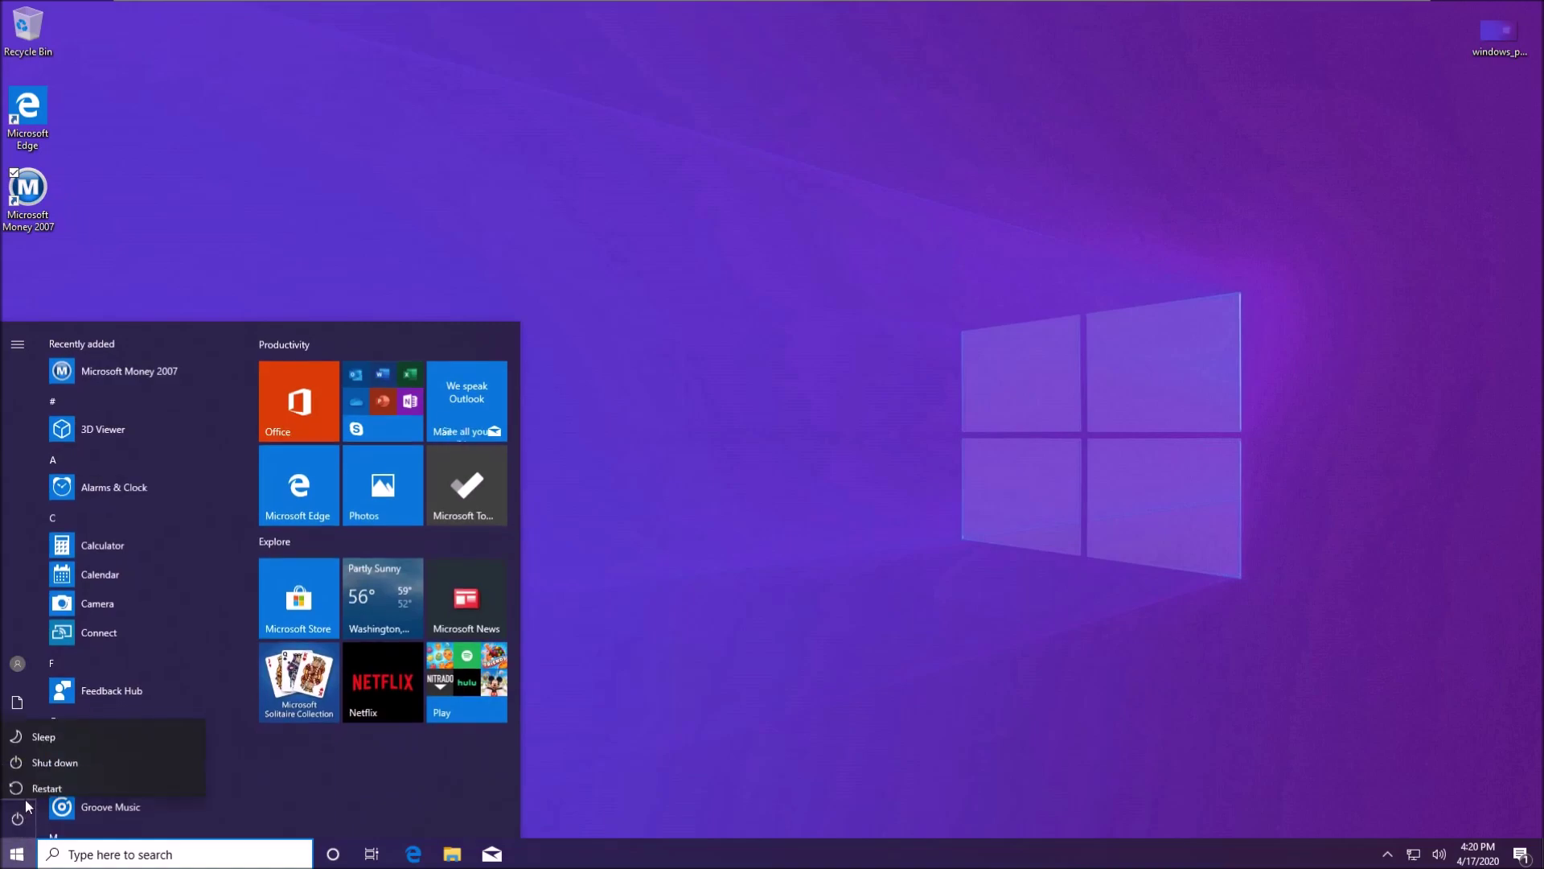
pyautogui.click(31, 785)
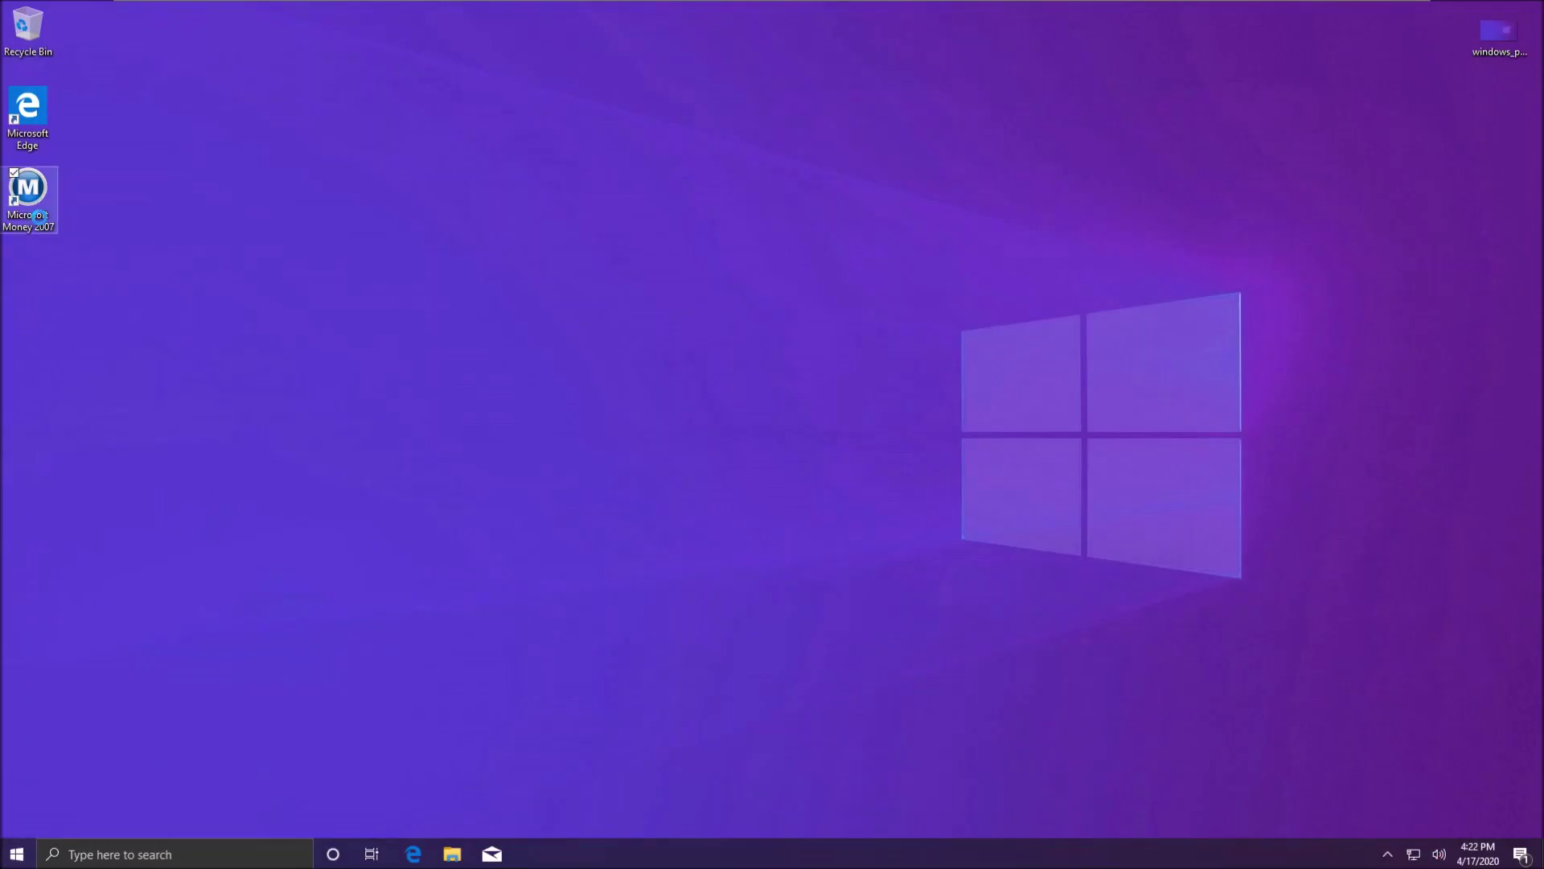
# Launch Microsoft Money 2007 as administrator from its desktop shortcut, allow it, and set the speaker volume to 79
pyautogui.rightClick(54, 215)
pyautogui.click(56, 257)
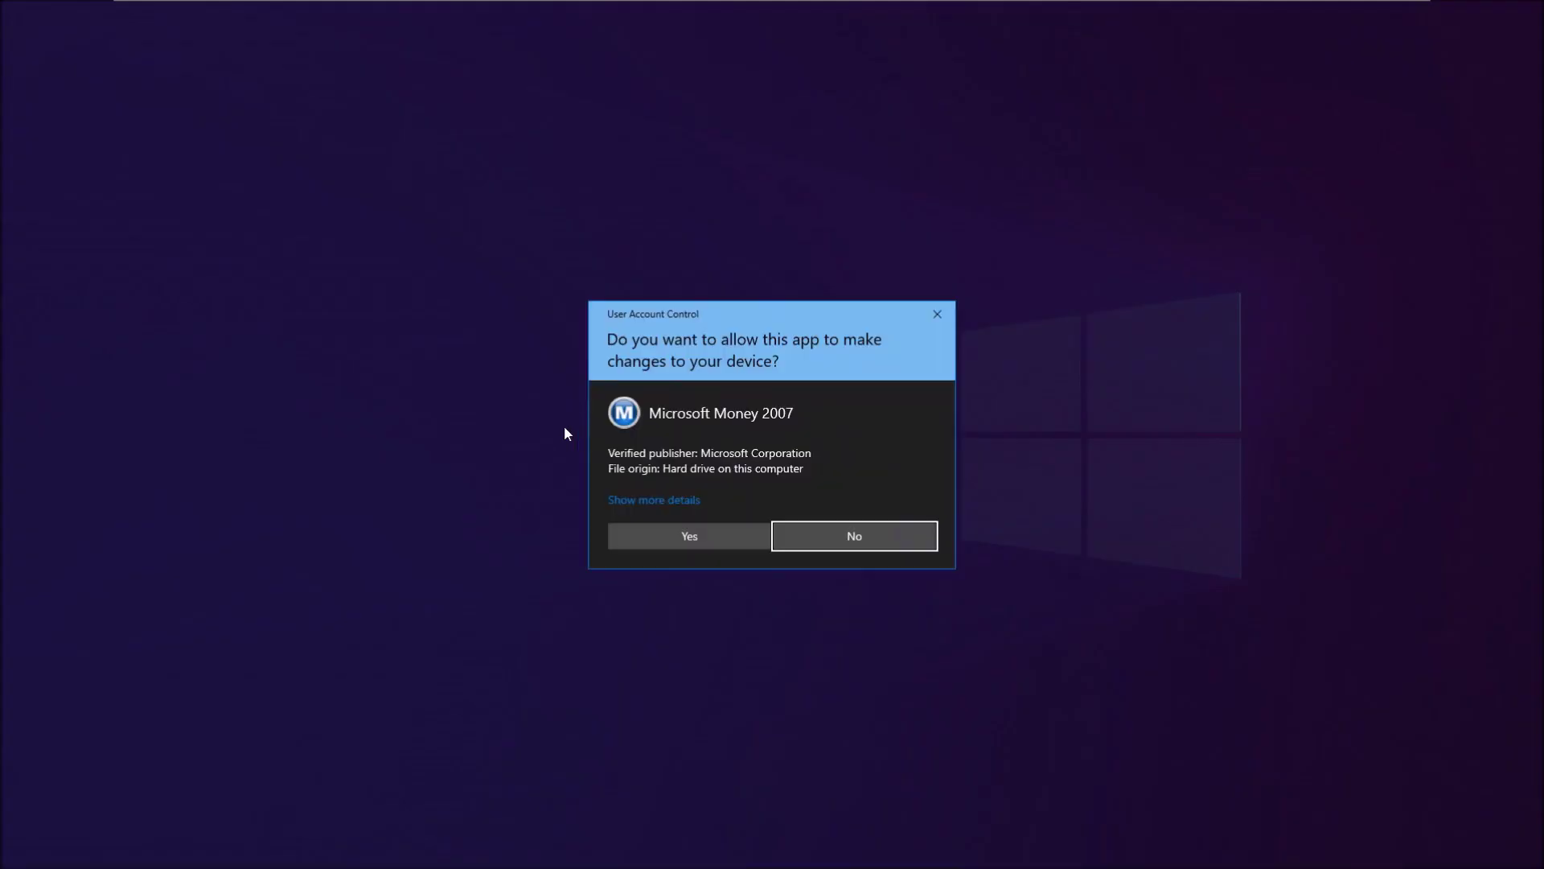
pyautogui.click(669, 542)
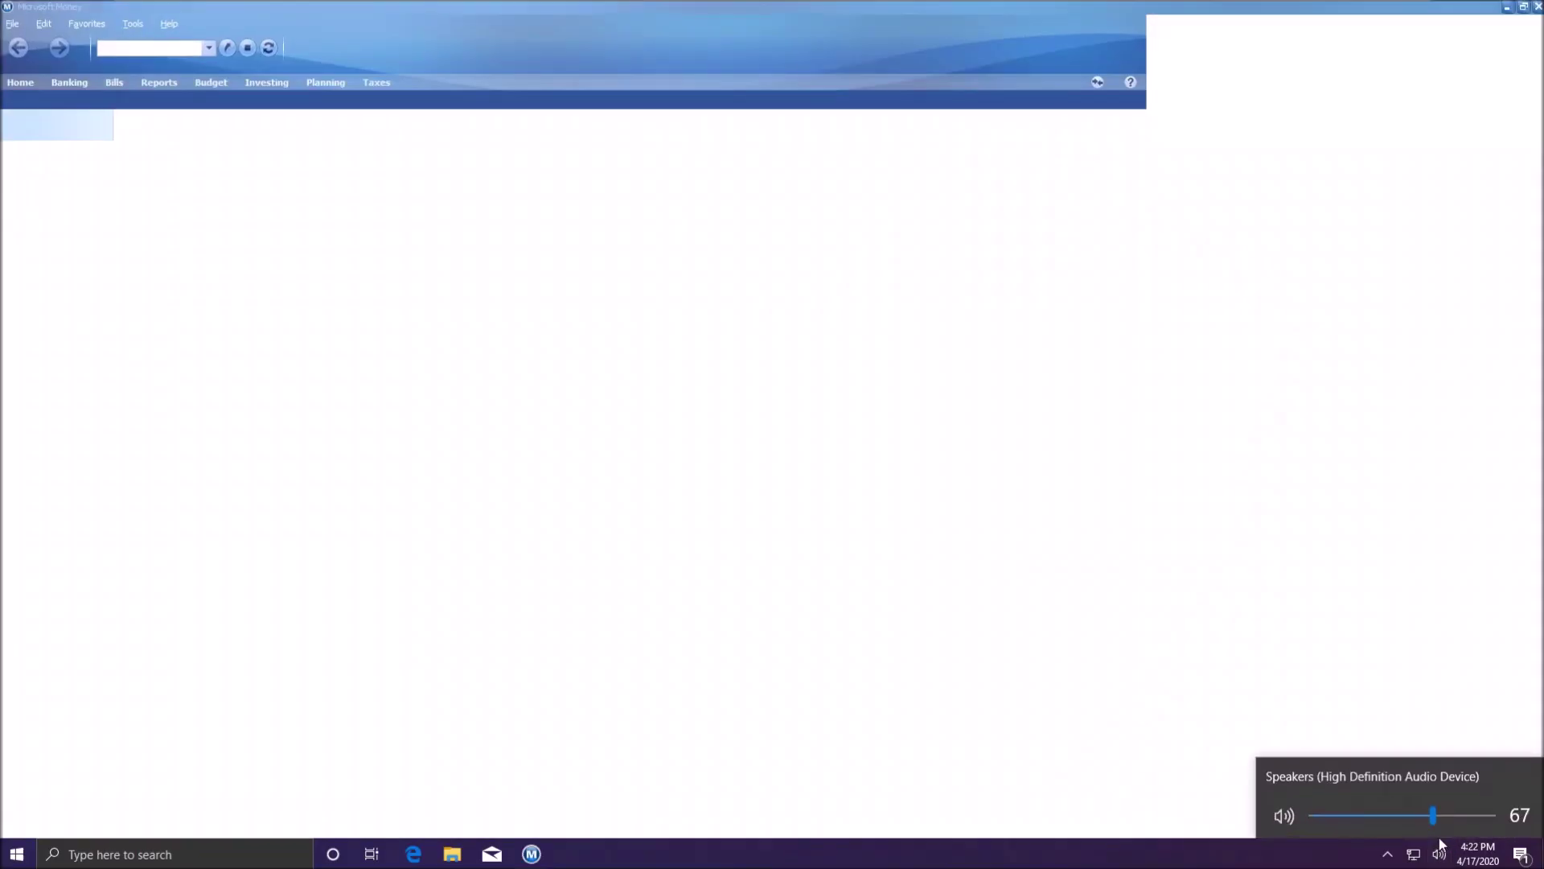
pyautogui.click(1454, 815)
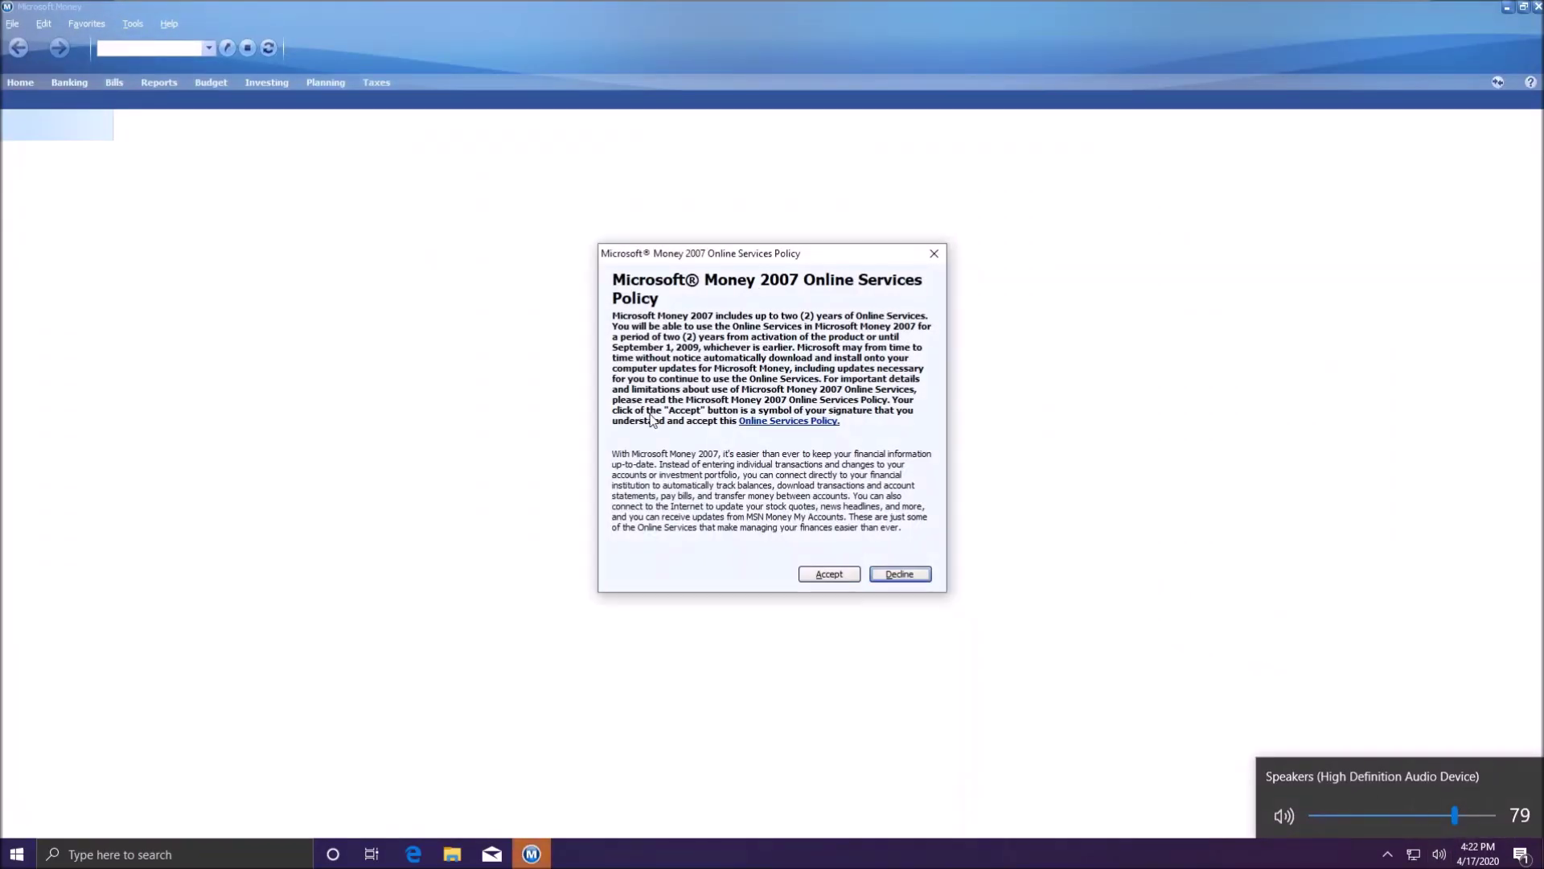
# Accept the Online Services Policy and set up the My Money file in its default location without a Windows Live ID
pyautogui.click(820, 574)
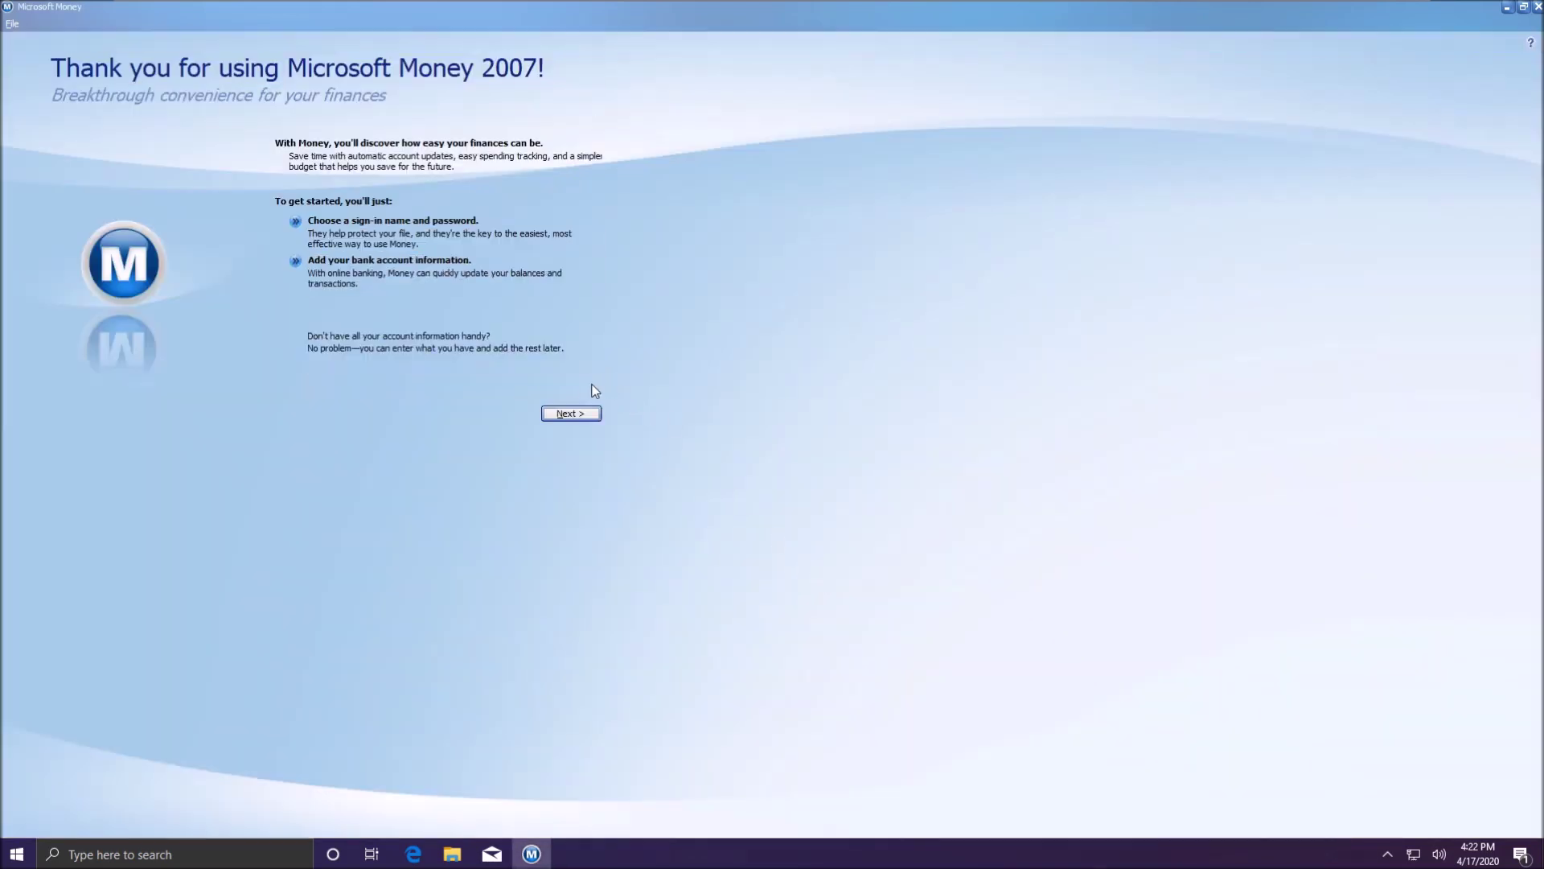
pyautogui.click(570, 414)
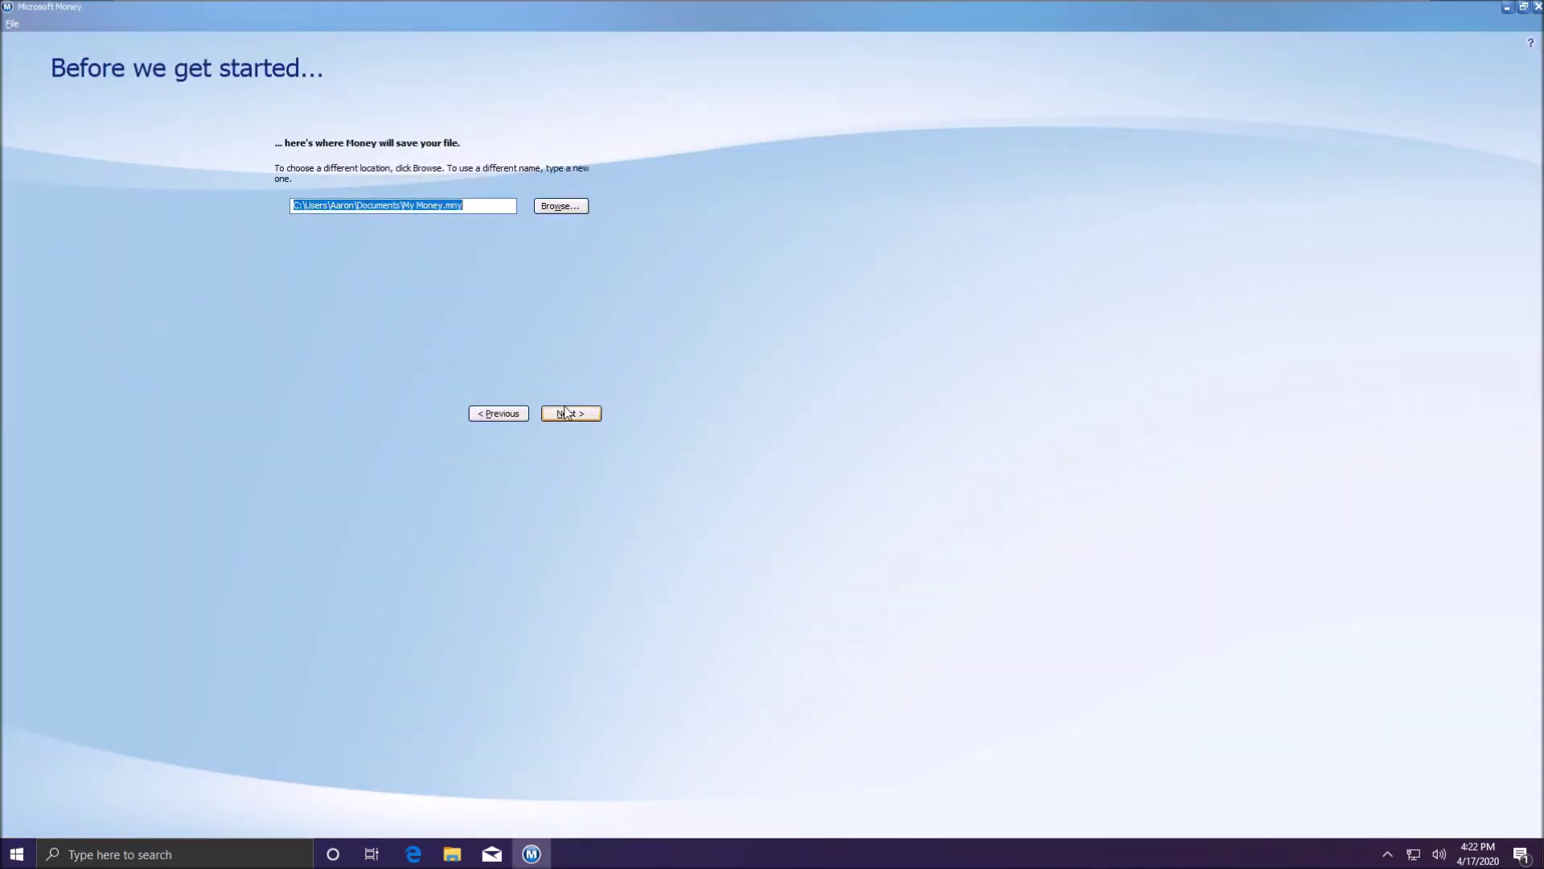
pyautogui.click(568, 413)
pyautogui.click(515, 435)
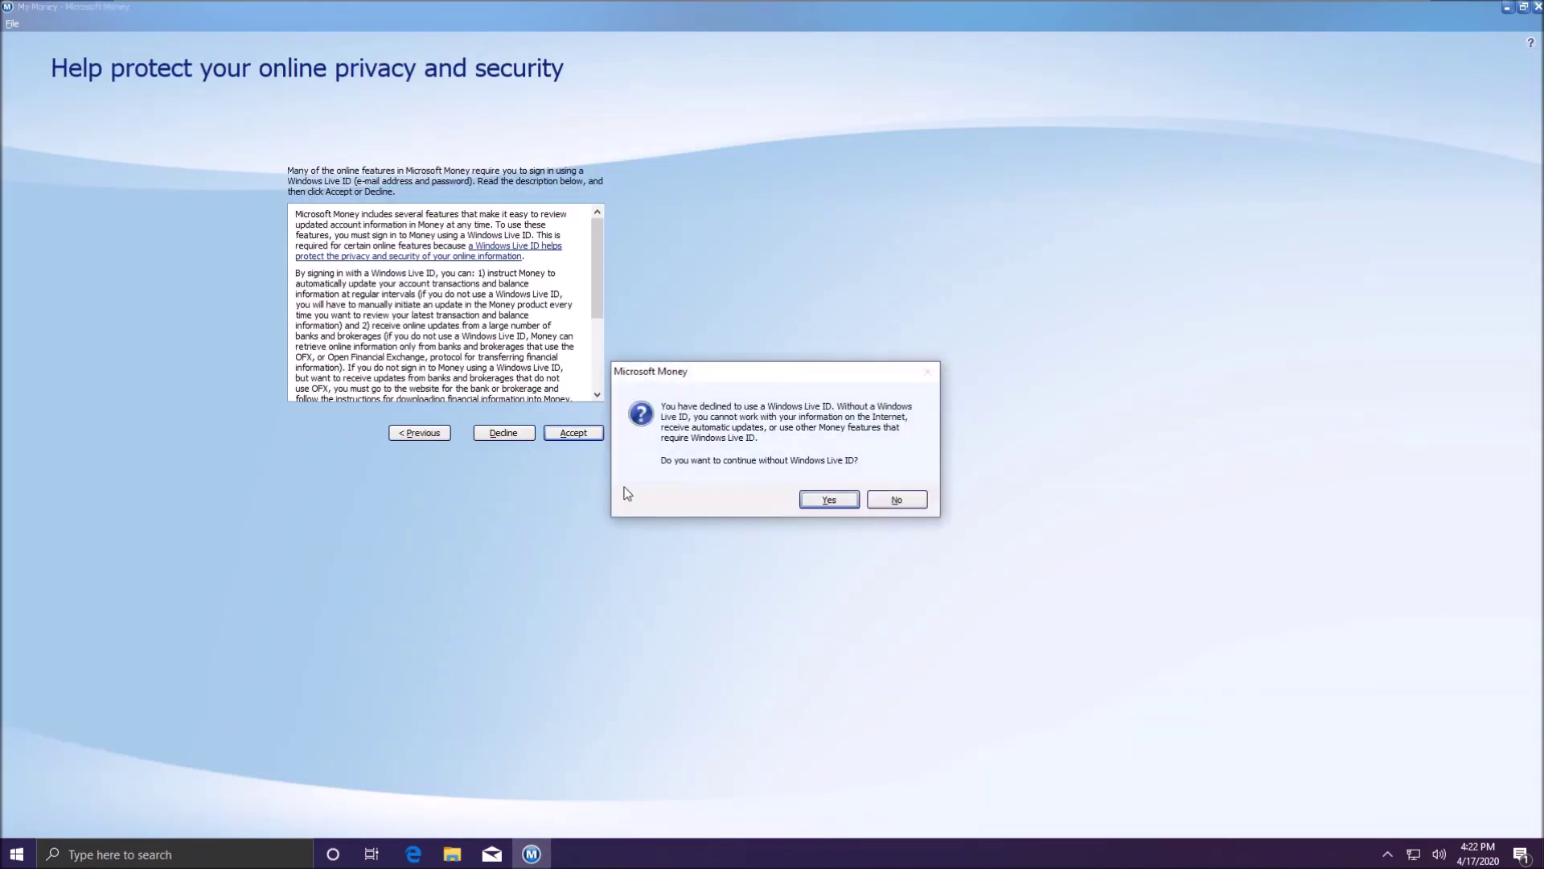
pyautogui.click(828, 499)
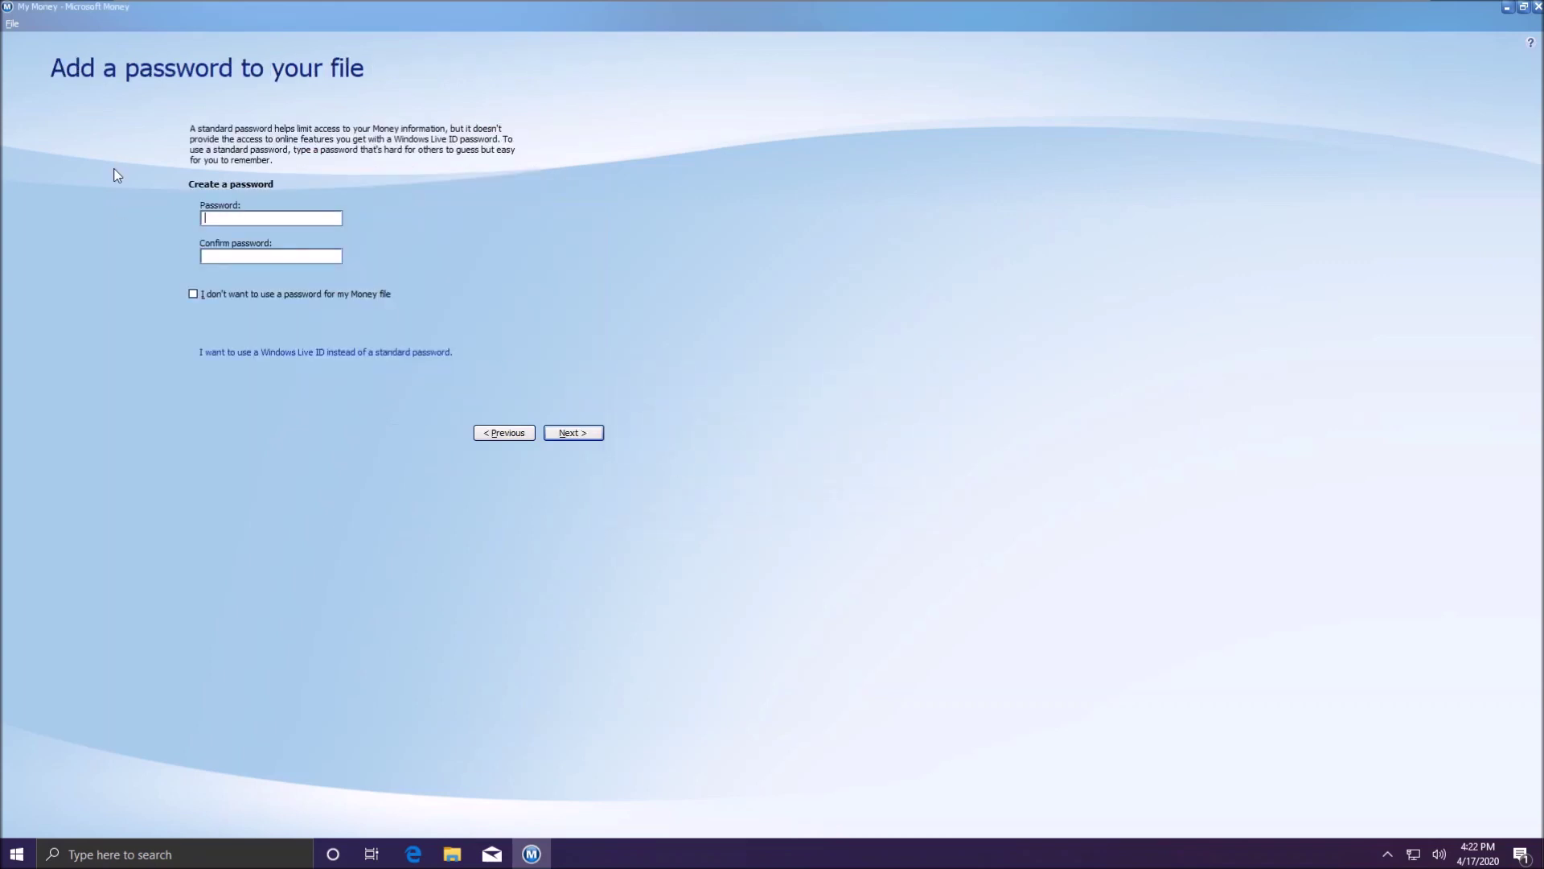
# Enter and confirm a standard password for the Money file and continue the setup
pyautogui.write('****')
pyautogui.press('Tab')
pyautogui.write('****')
pyautogui.click(582, 434)
pyautogui.click(576, 435)
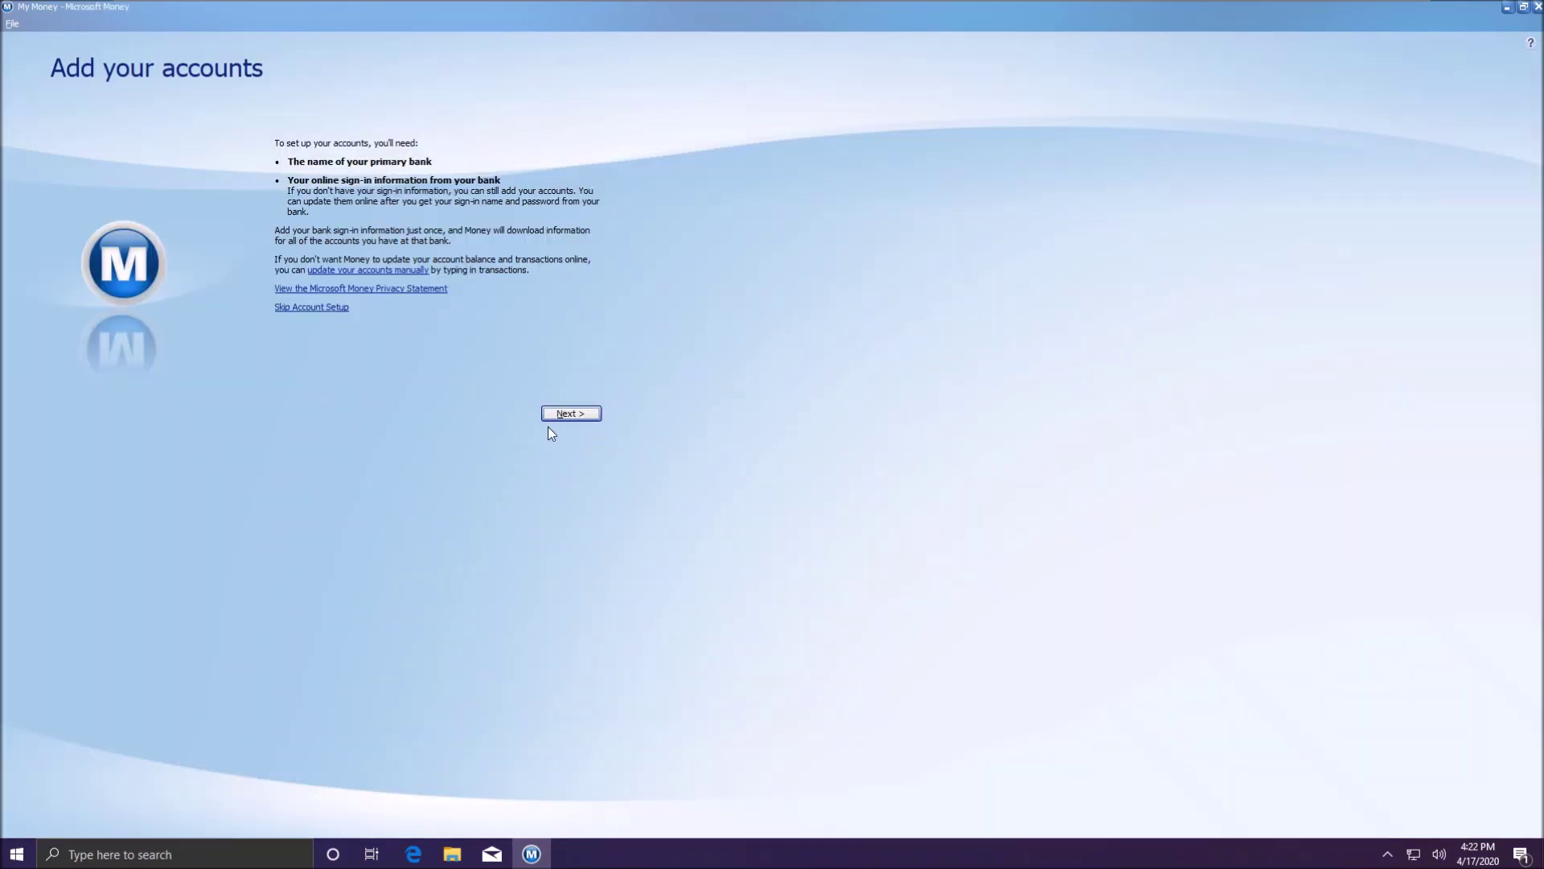
# Start adding a Banking account, cancel the account setup, and finish to reach the Money home page
pyautogui.click(552, 415)
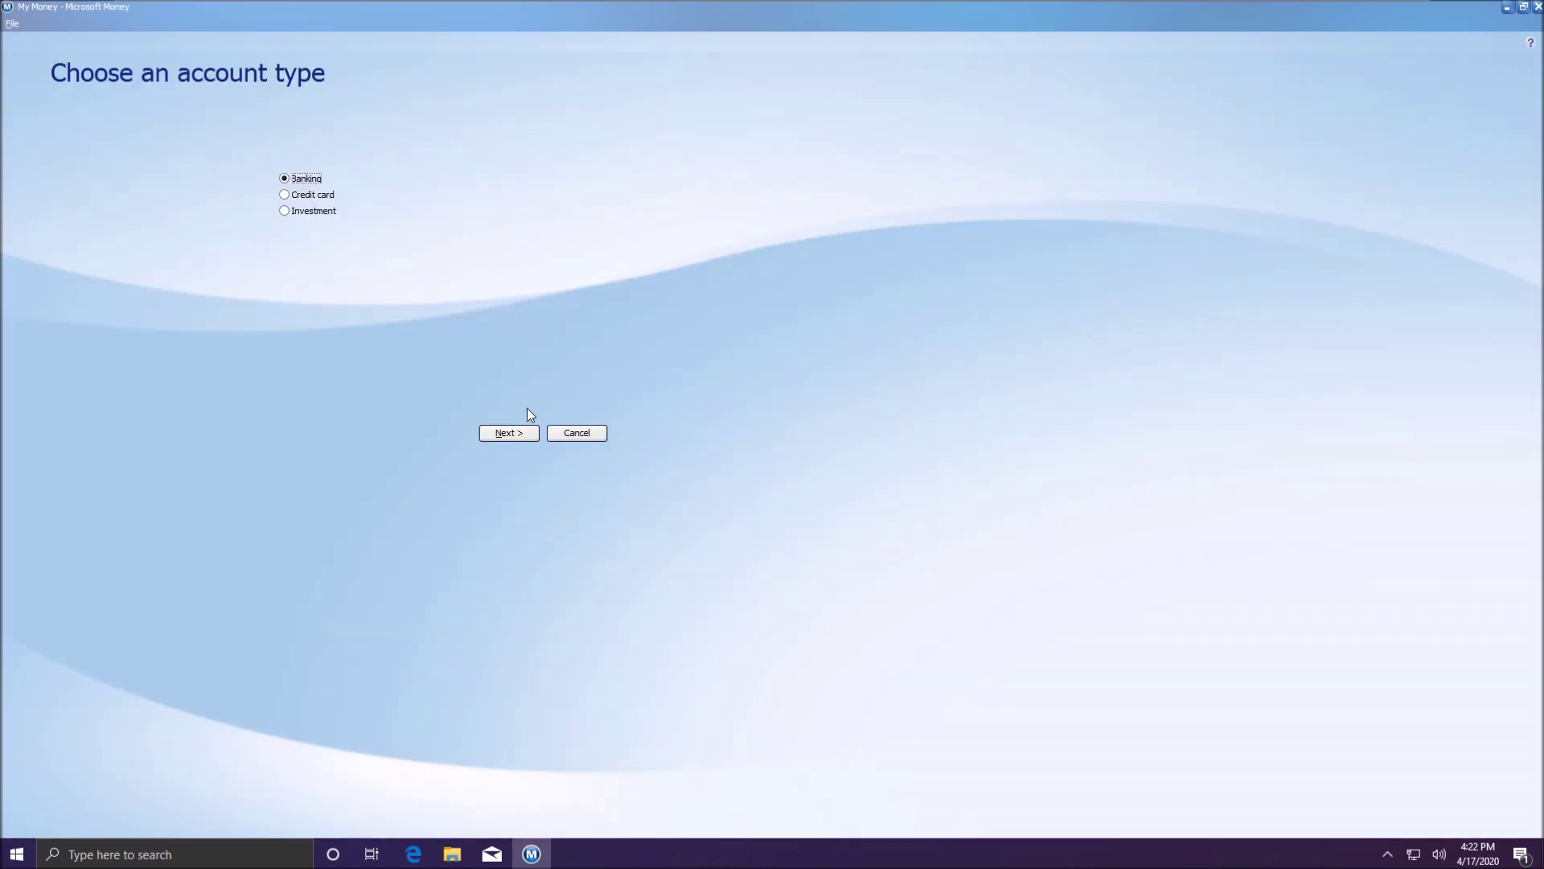
pyautogui.click(507, 434)
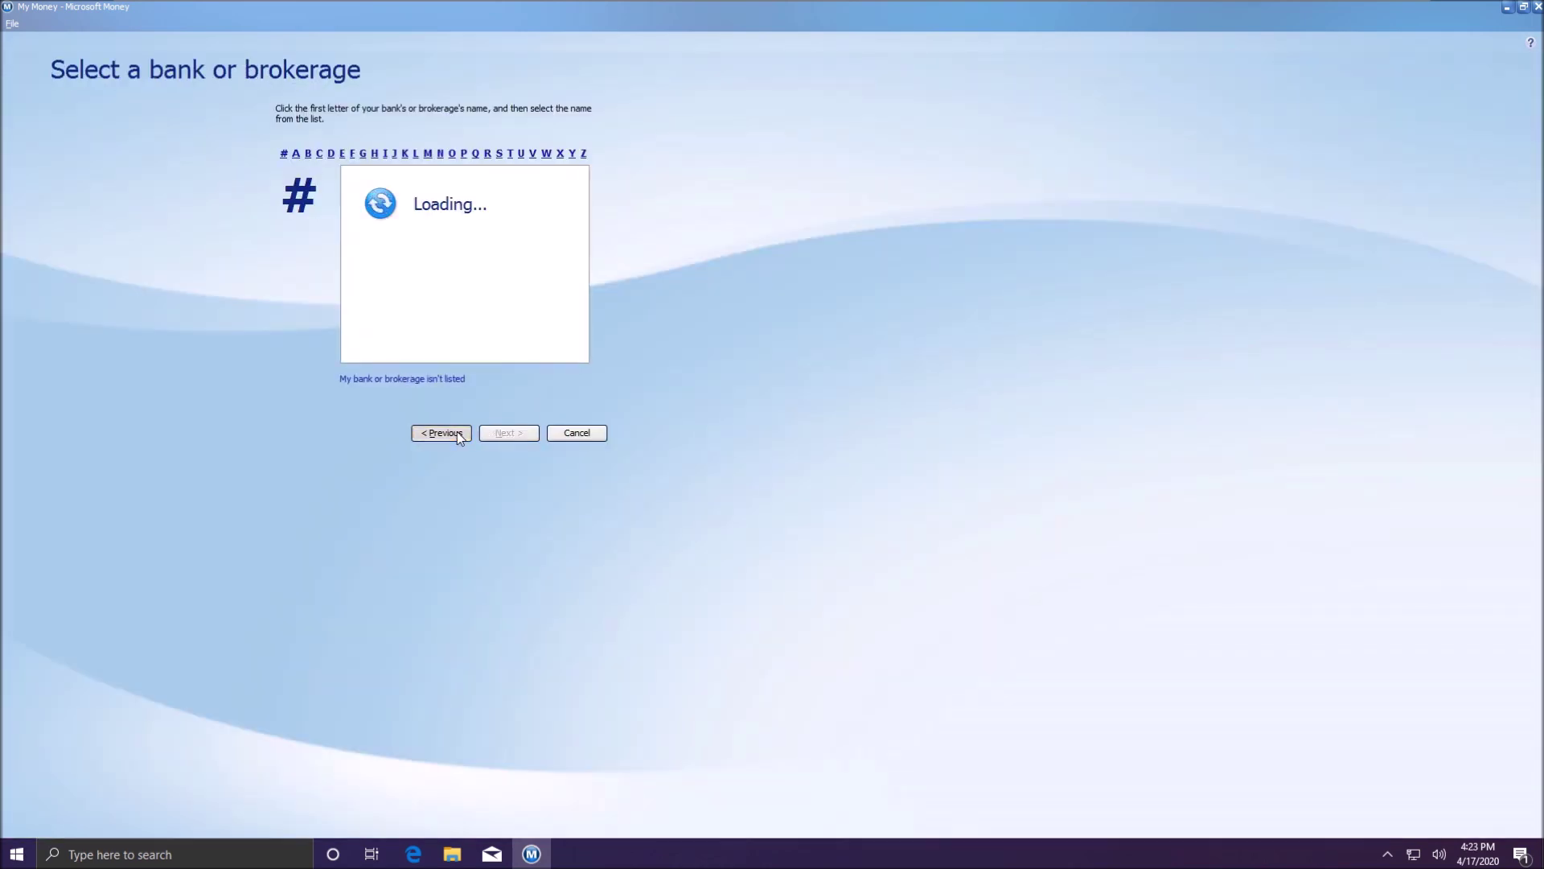
pyautogui.click(458, 434)
pyautogui.click(578, 432)
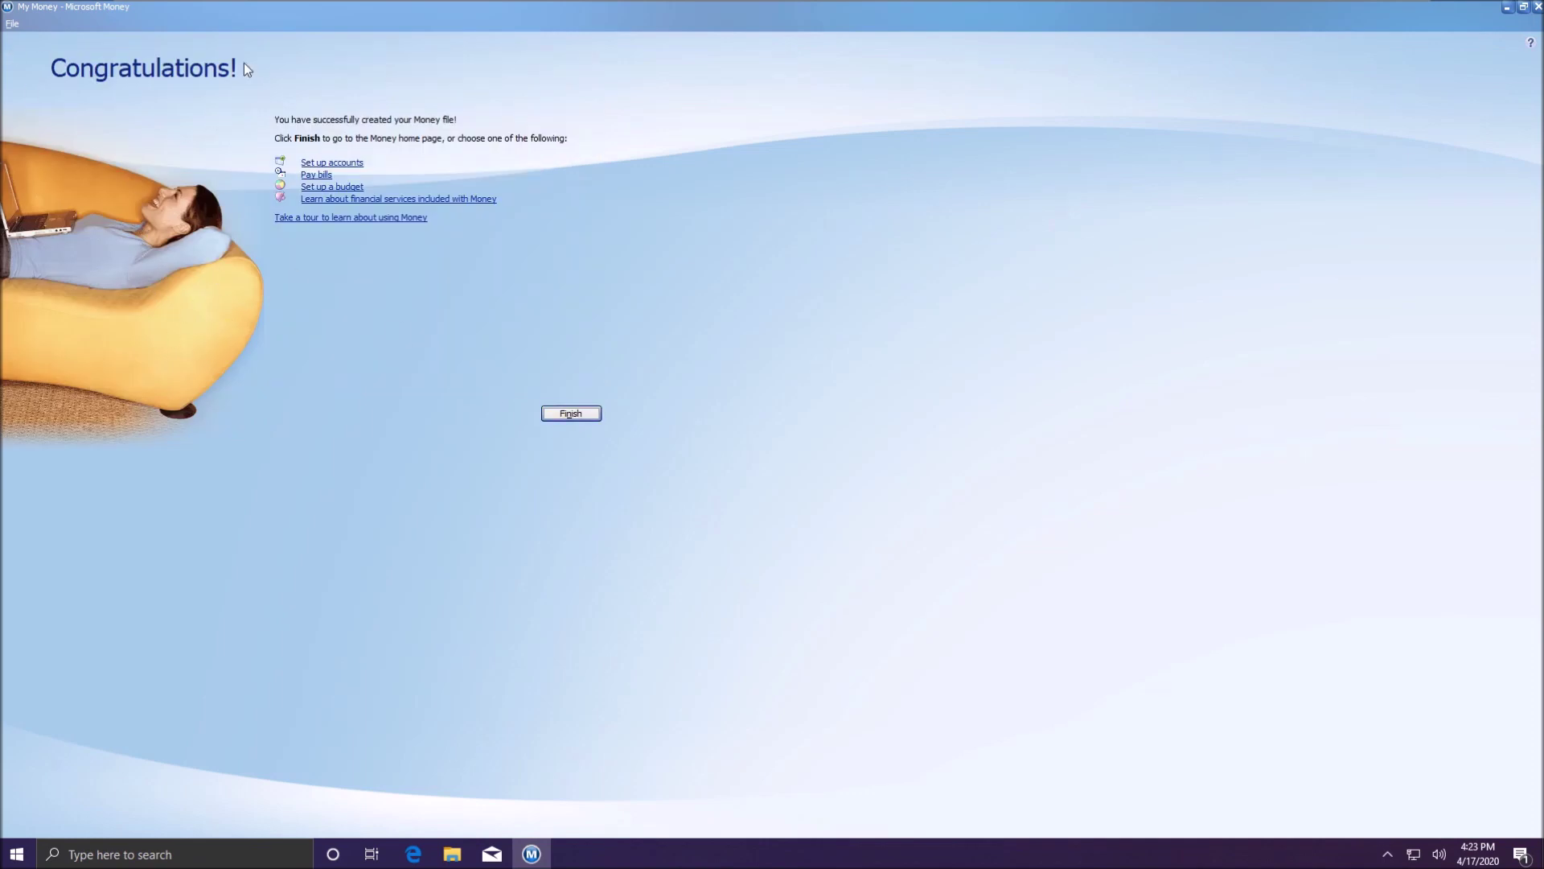
pyautogui.click(569, 416)
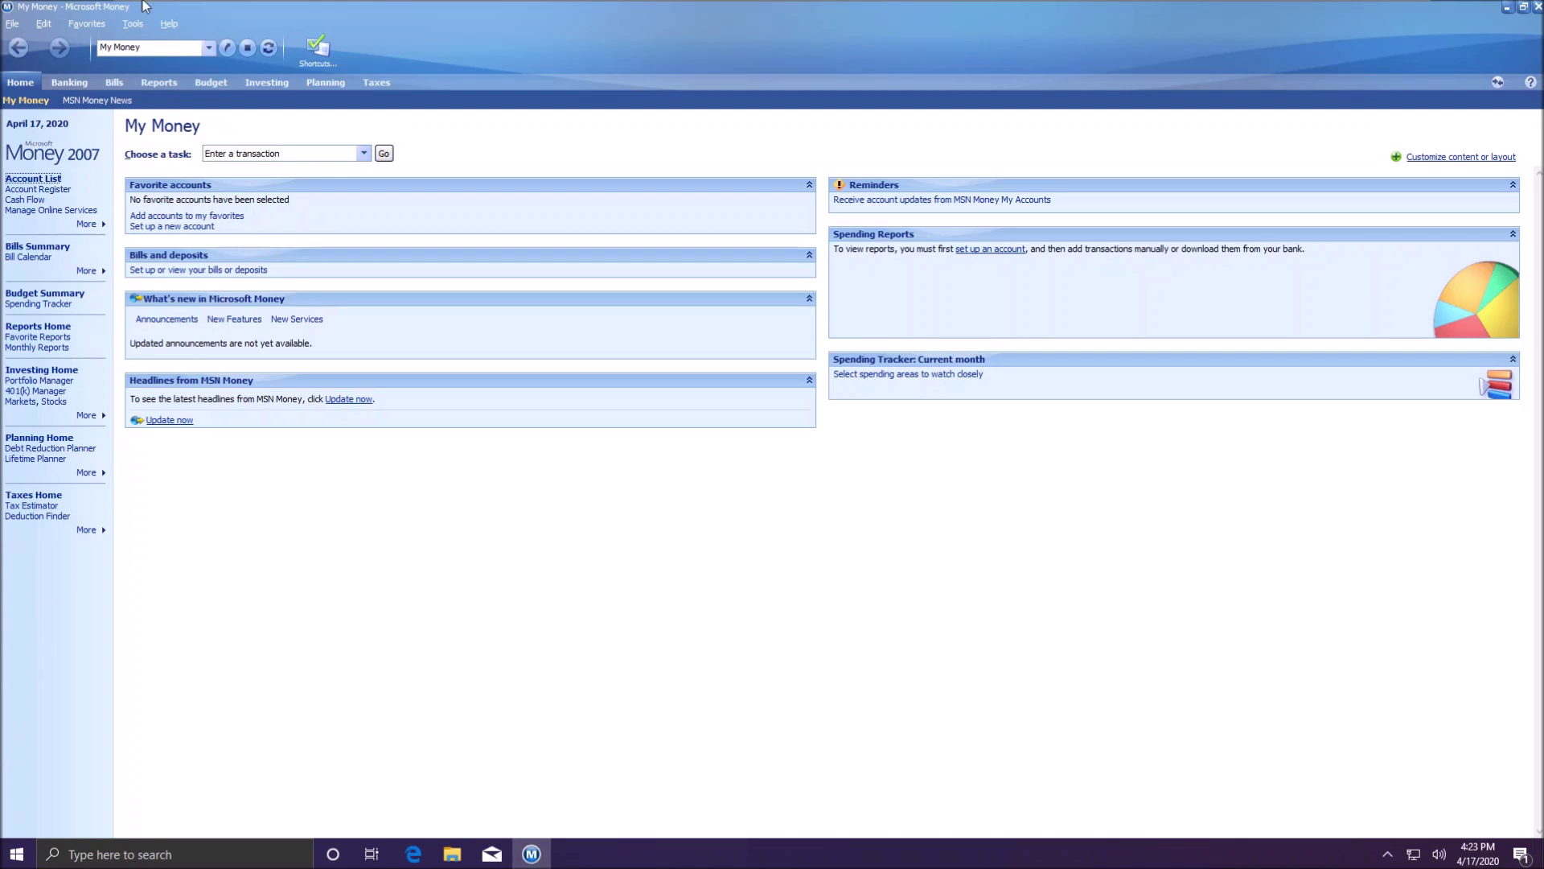
# Create a new Microsoft Money file named Minqweyuasd on the Desktop
pyautogui.click(127, 25)
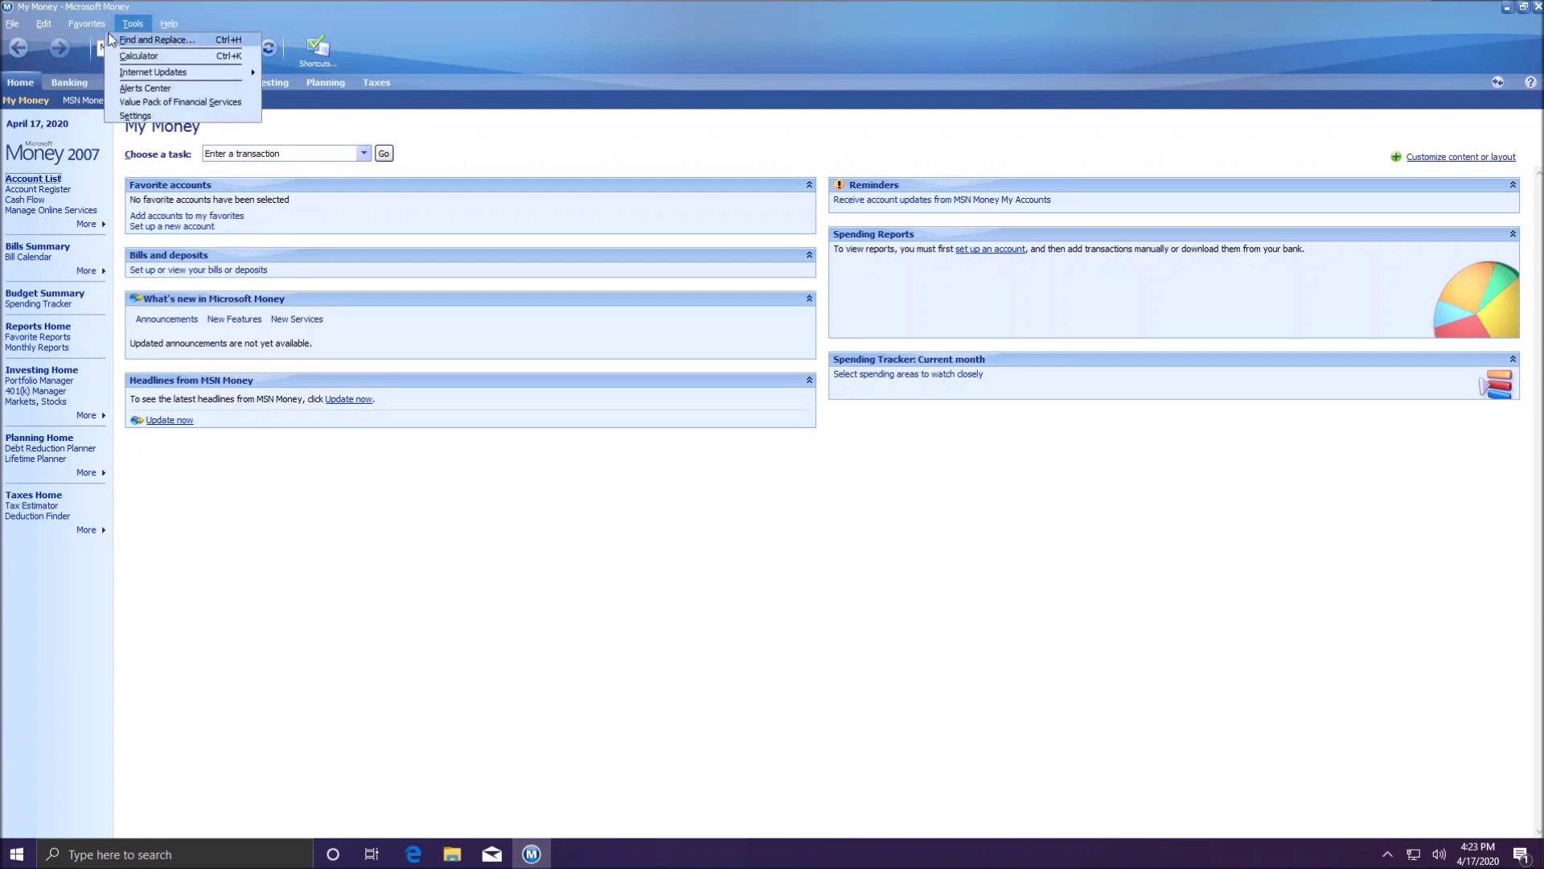
pyautogui.moveTo(4, 18)
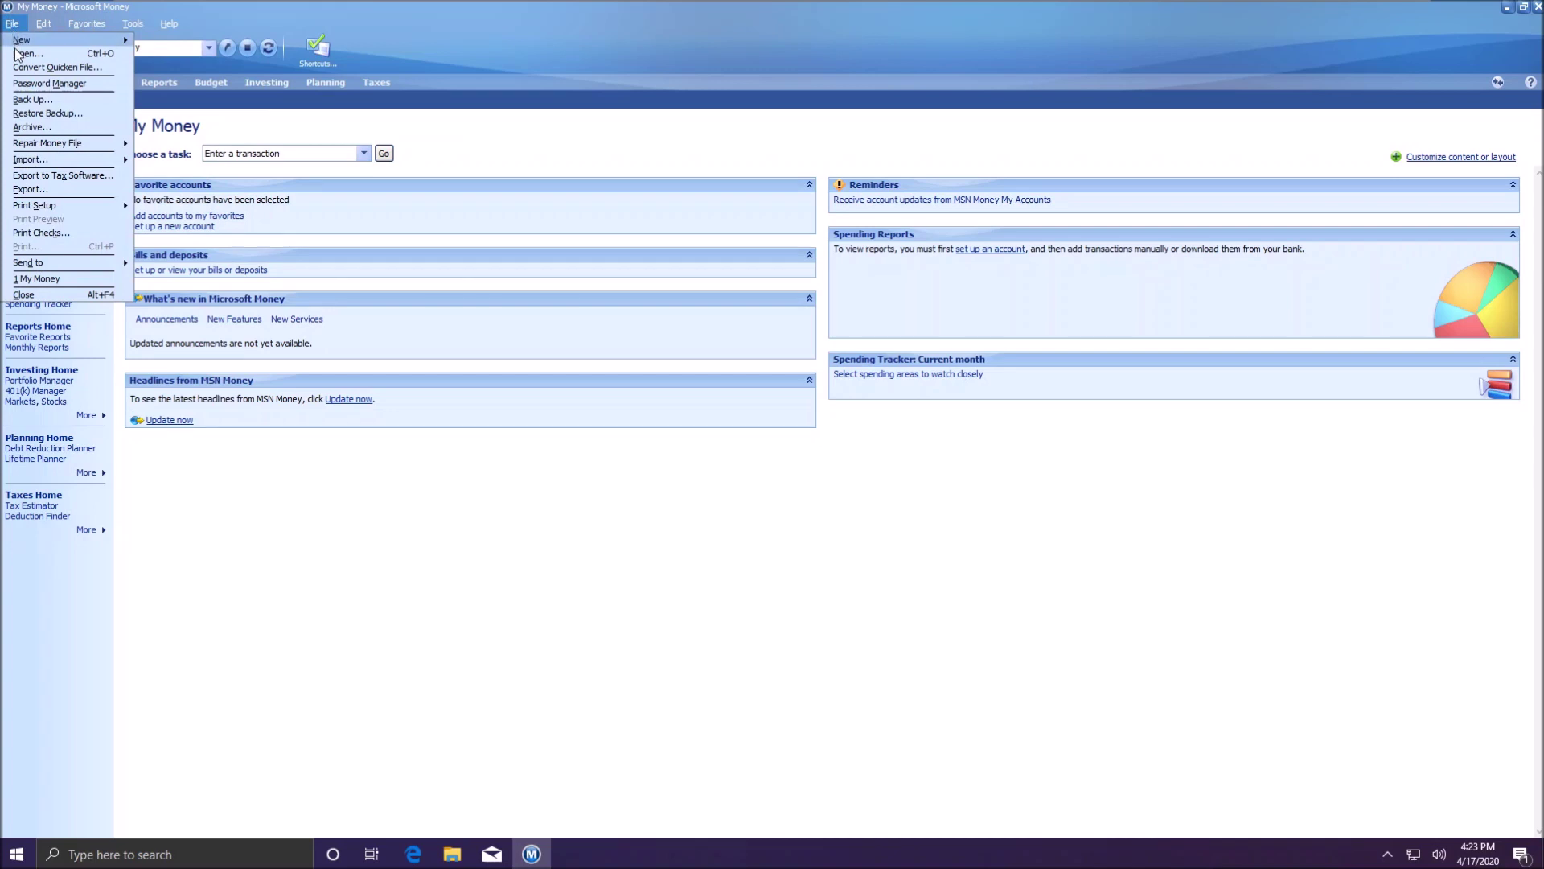
pyautogui.moveTo(40, 40)
pyautogui.click(220, 53)
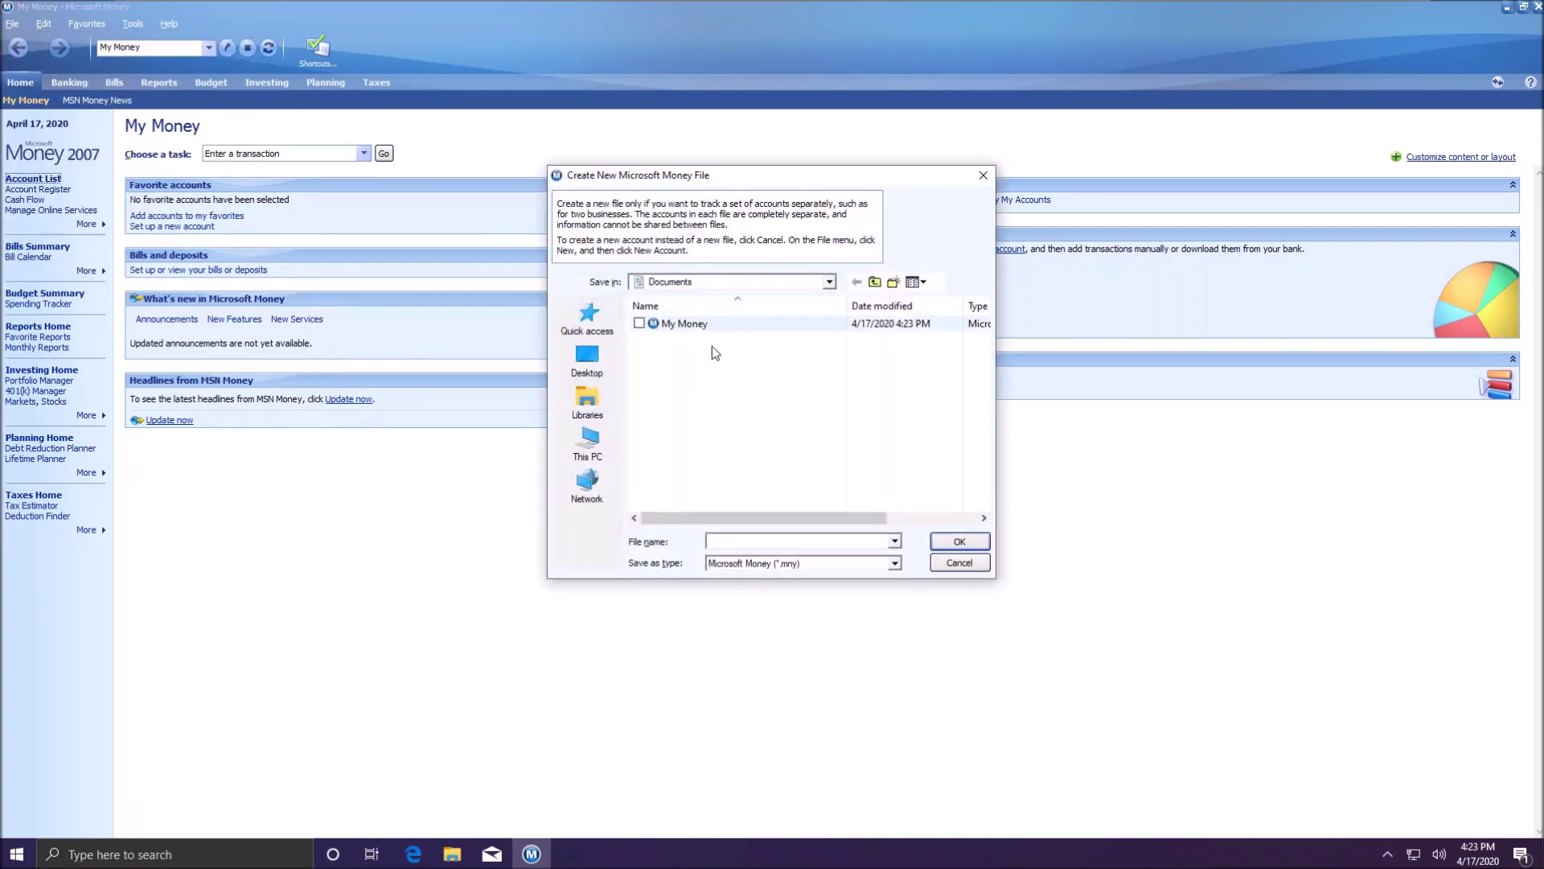
pyautogui.click(587, 357)
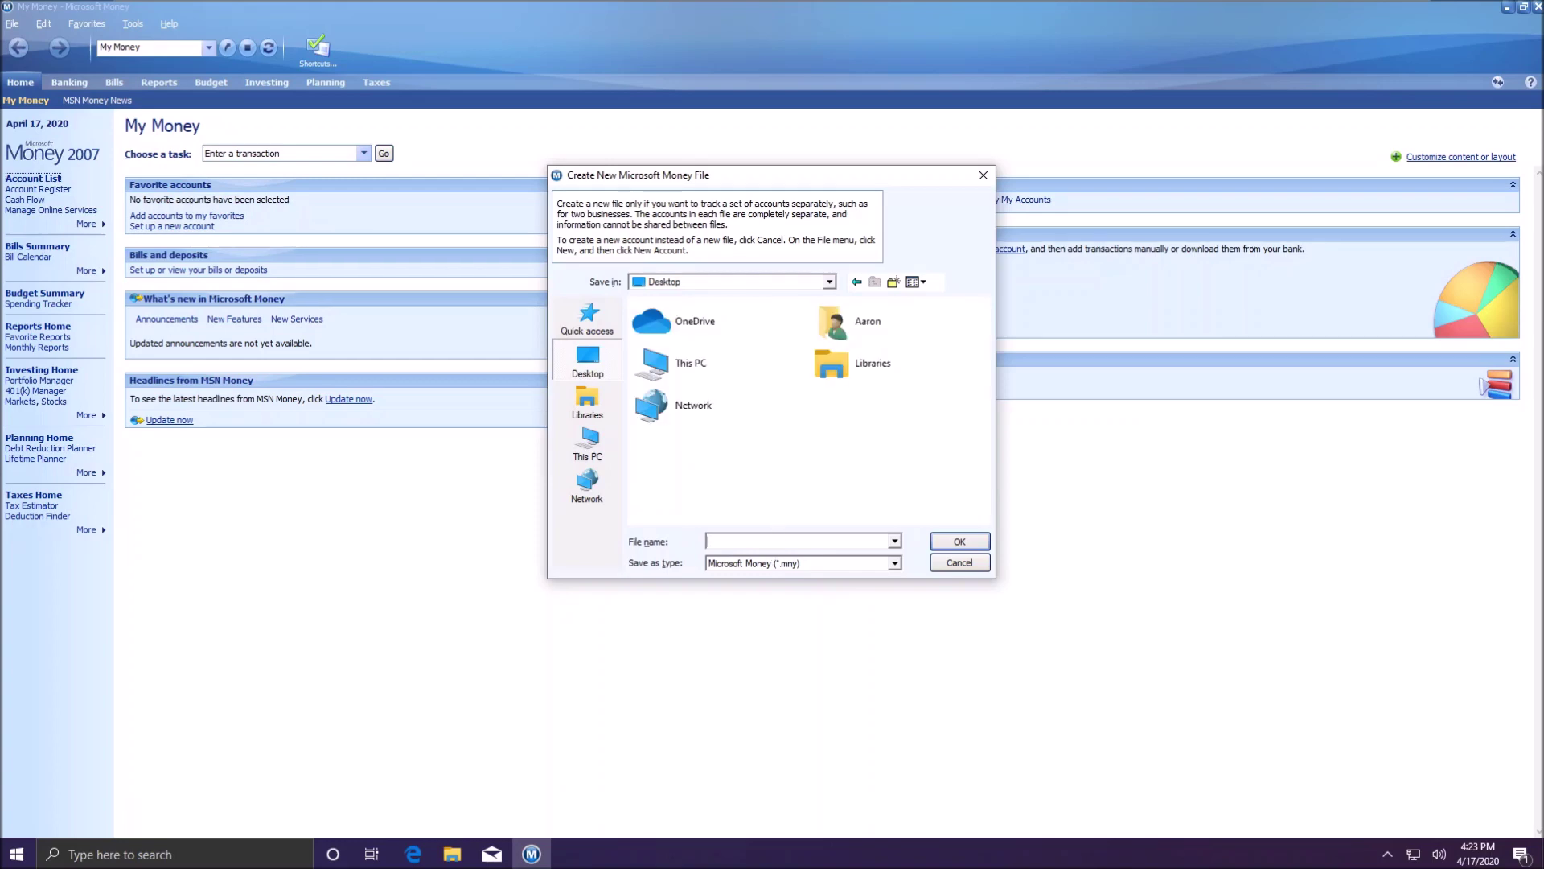
pyautogui.write('Money')
pyautogui.press('Return')
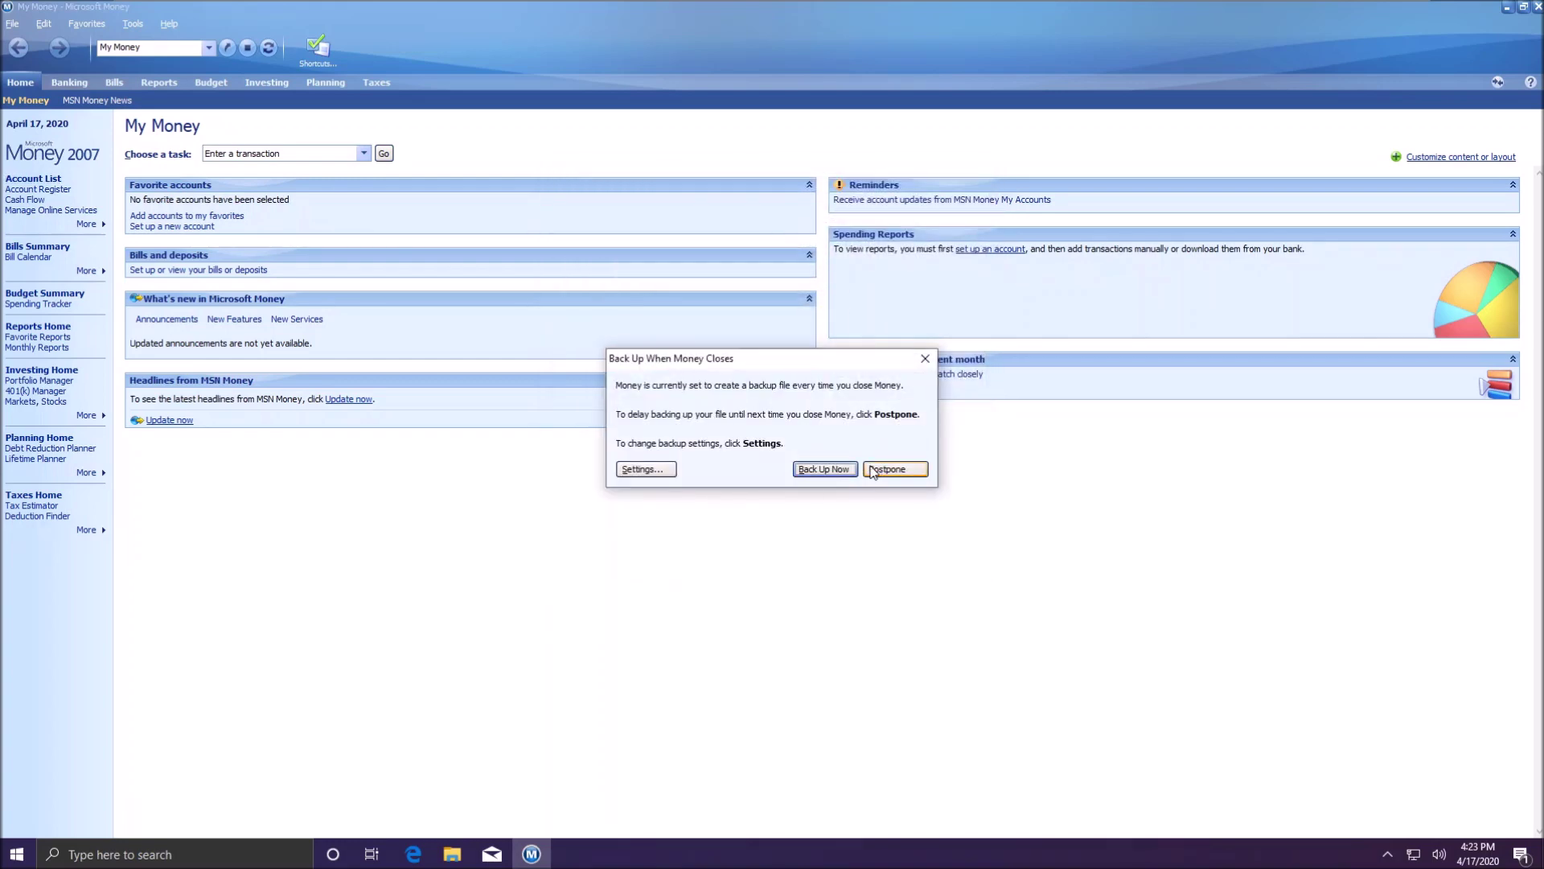
# Back up the open Money file on closing it, and try to run the scheduled backup as well
pyautogui.click(843, 469)
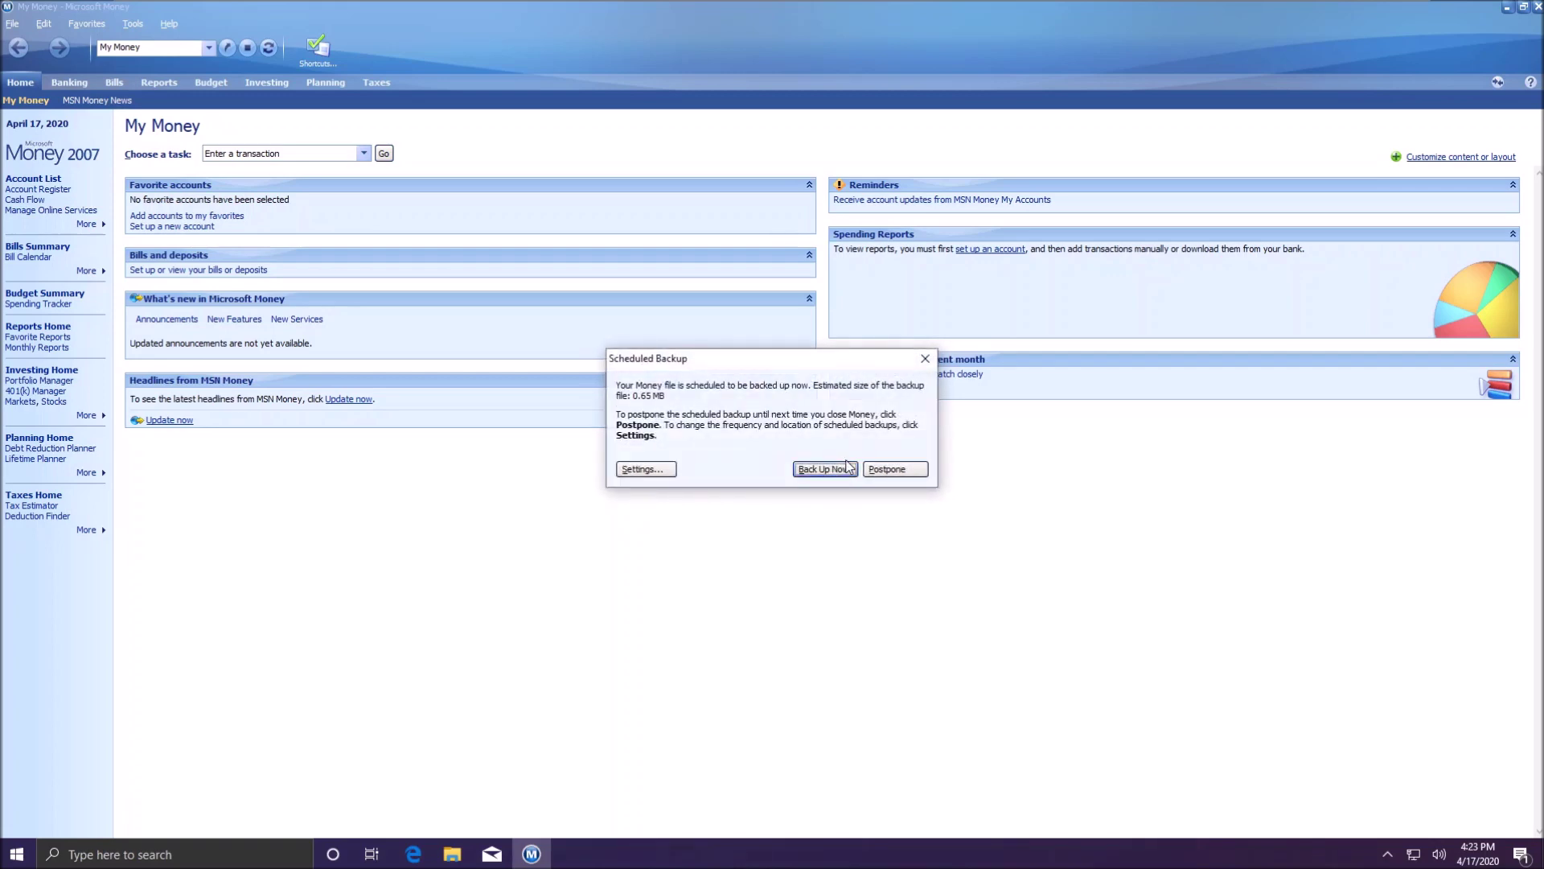
pyautogui.click(843, 470)
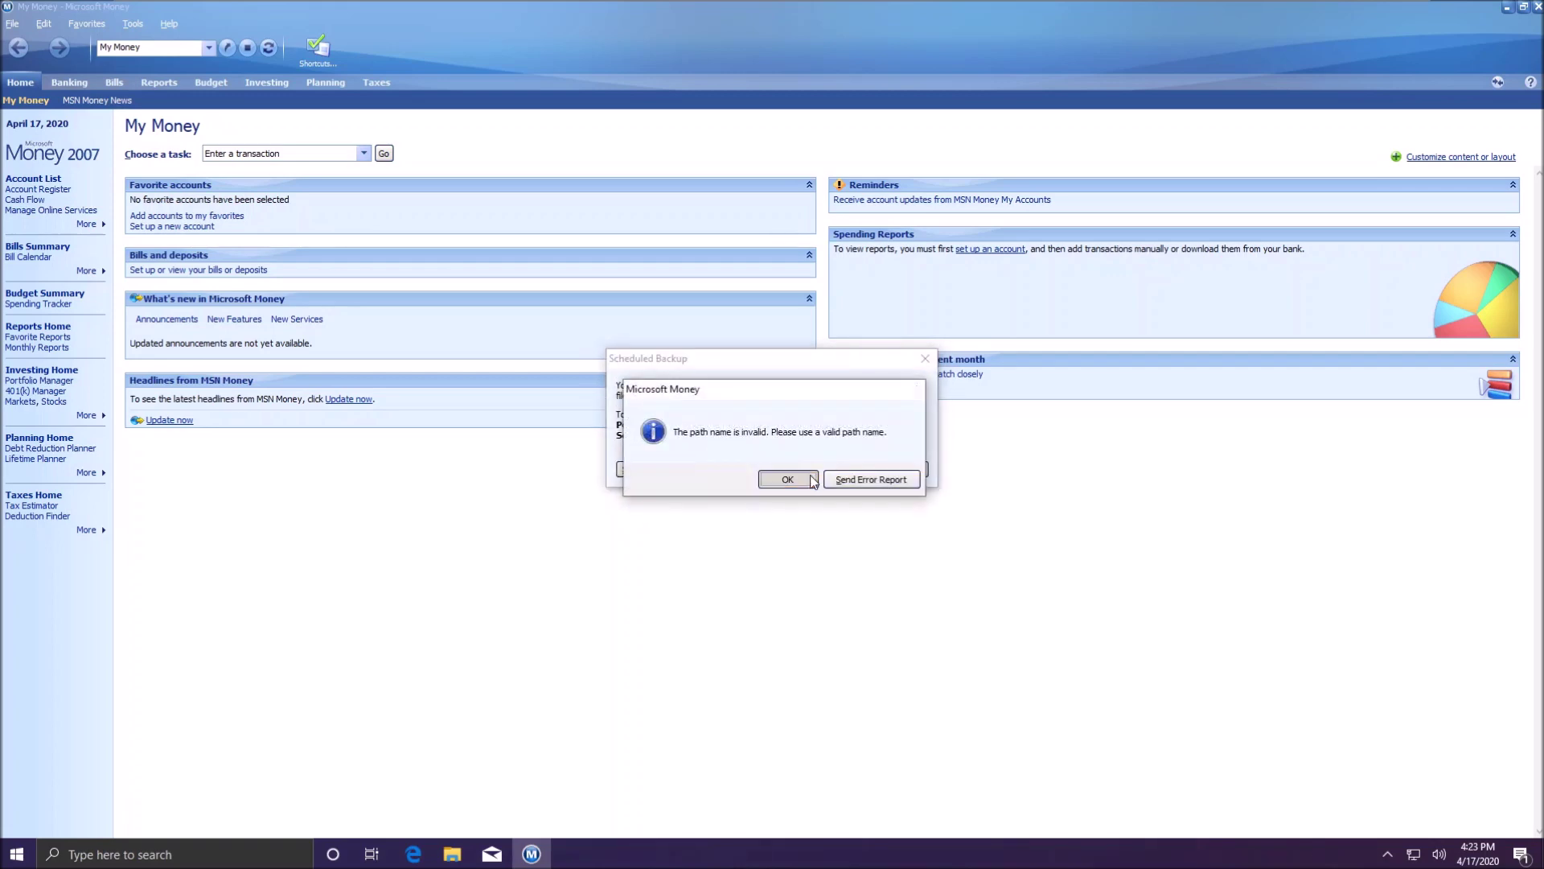
pyautogui.click(804, 480)
# Change the backup save location to the Desktop in the backup settings and run the scheduled backup
pyautogui.click(643, 471)
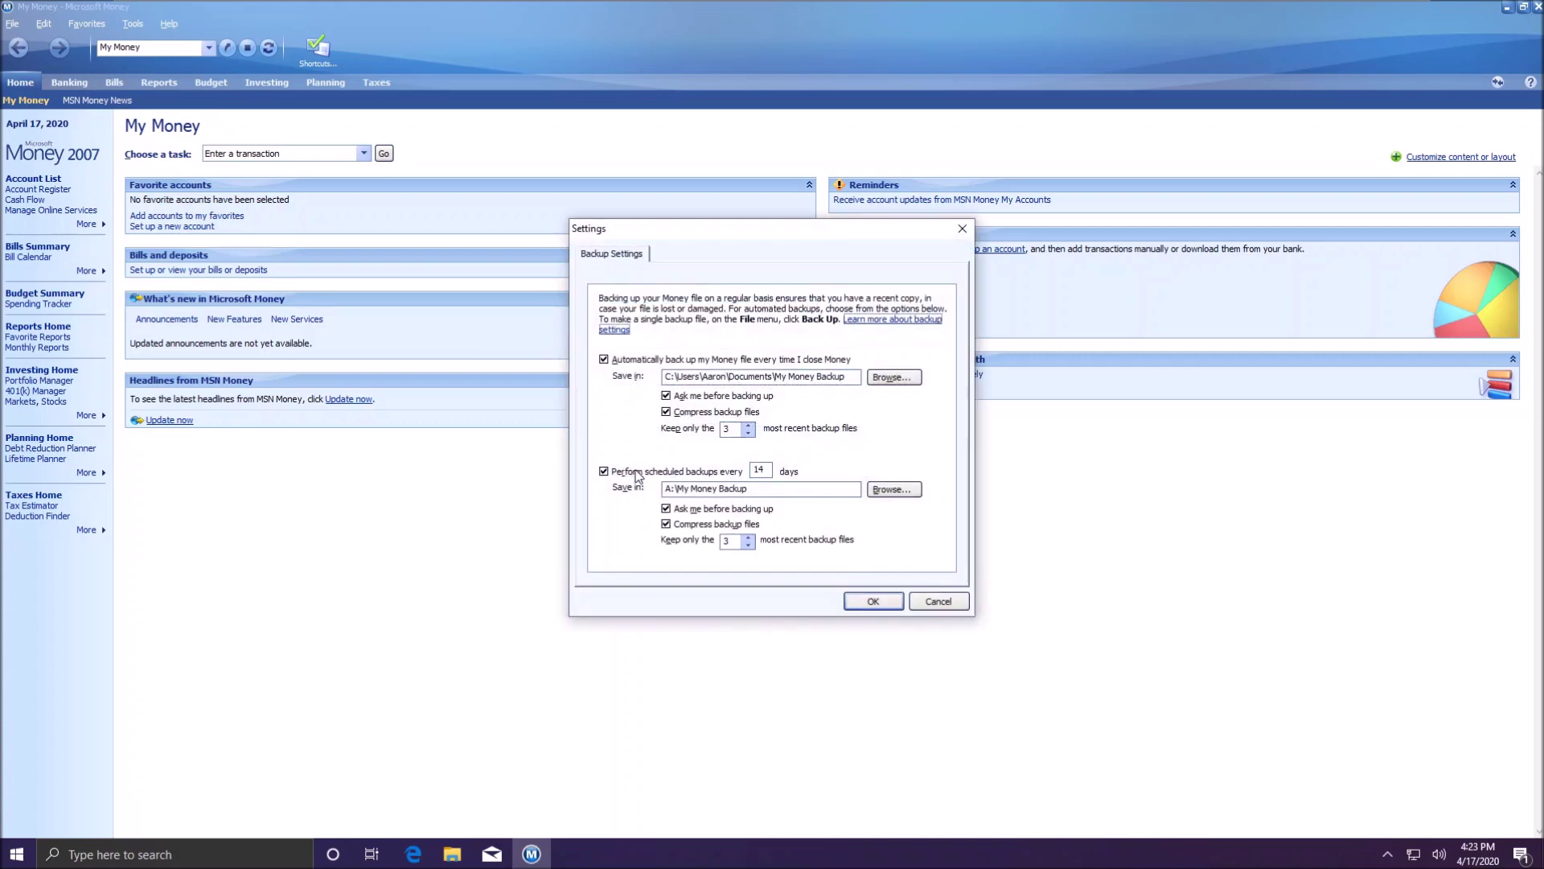
pyautogui.click(895, 378)
pyautogui.press('Return')
pyautogui.press('Return')
pyautogui.click(842, 470)
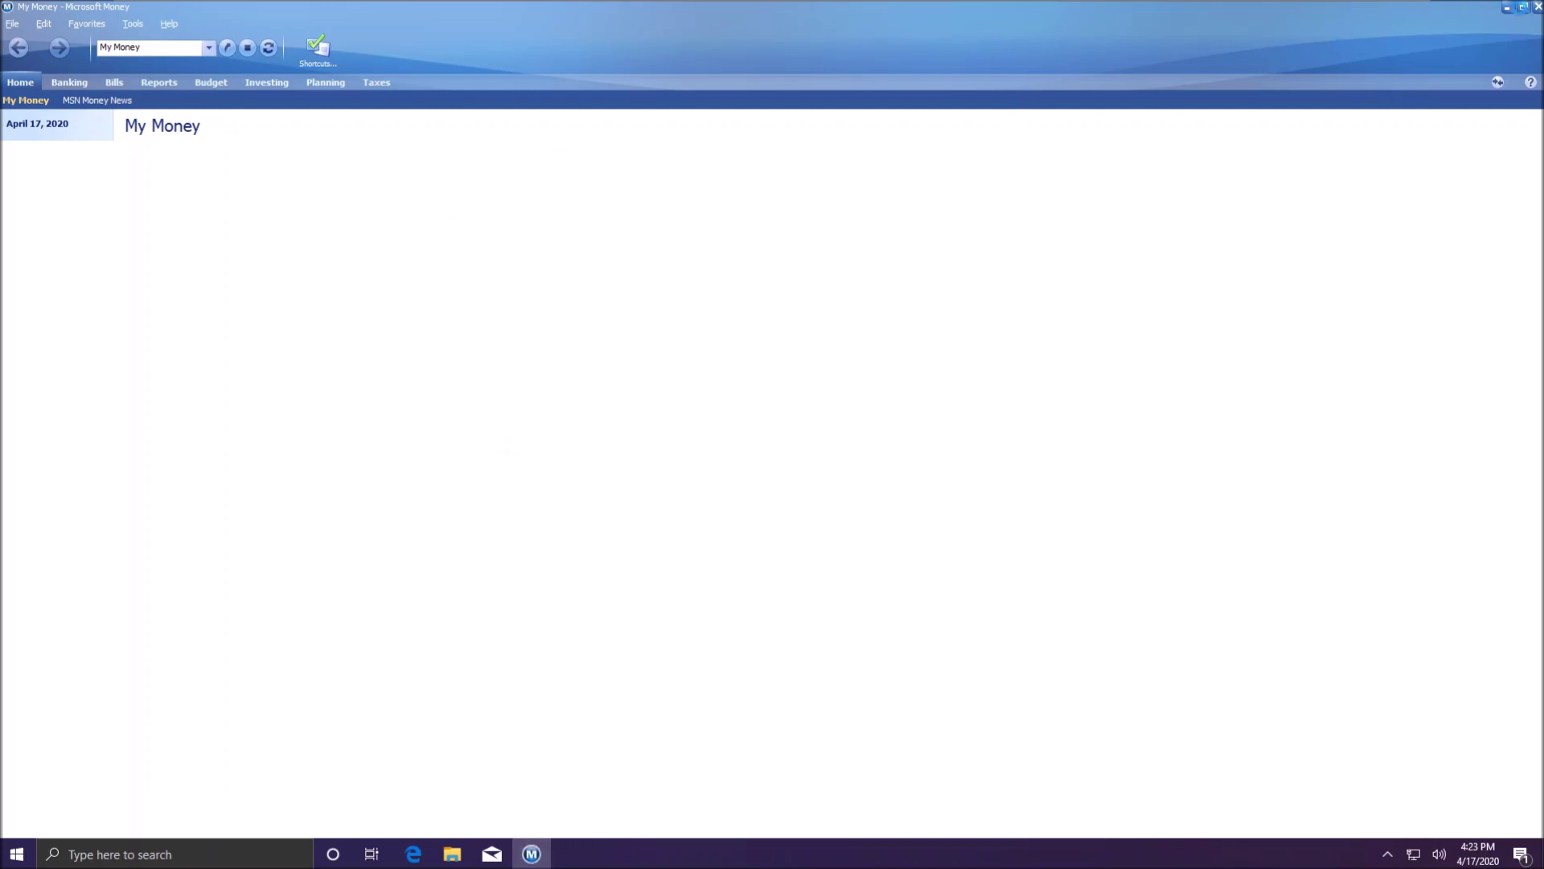
pyautogui.rightClick(537, 861)
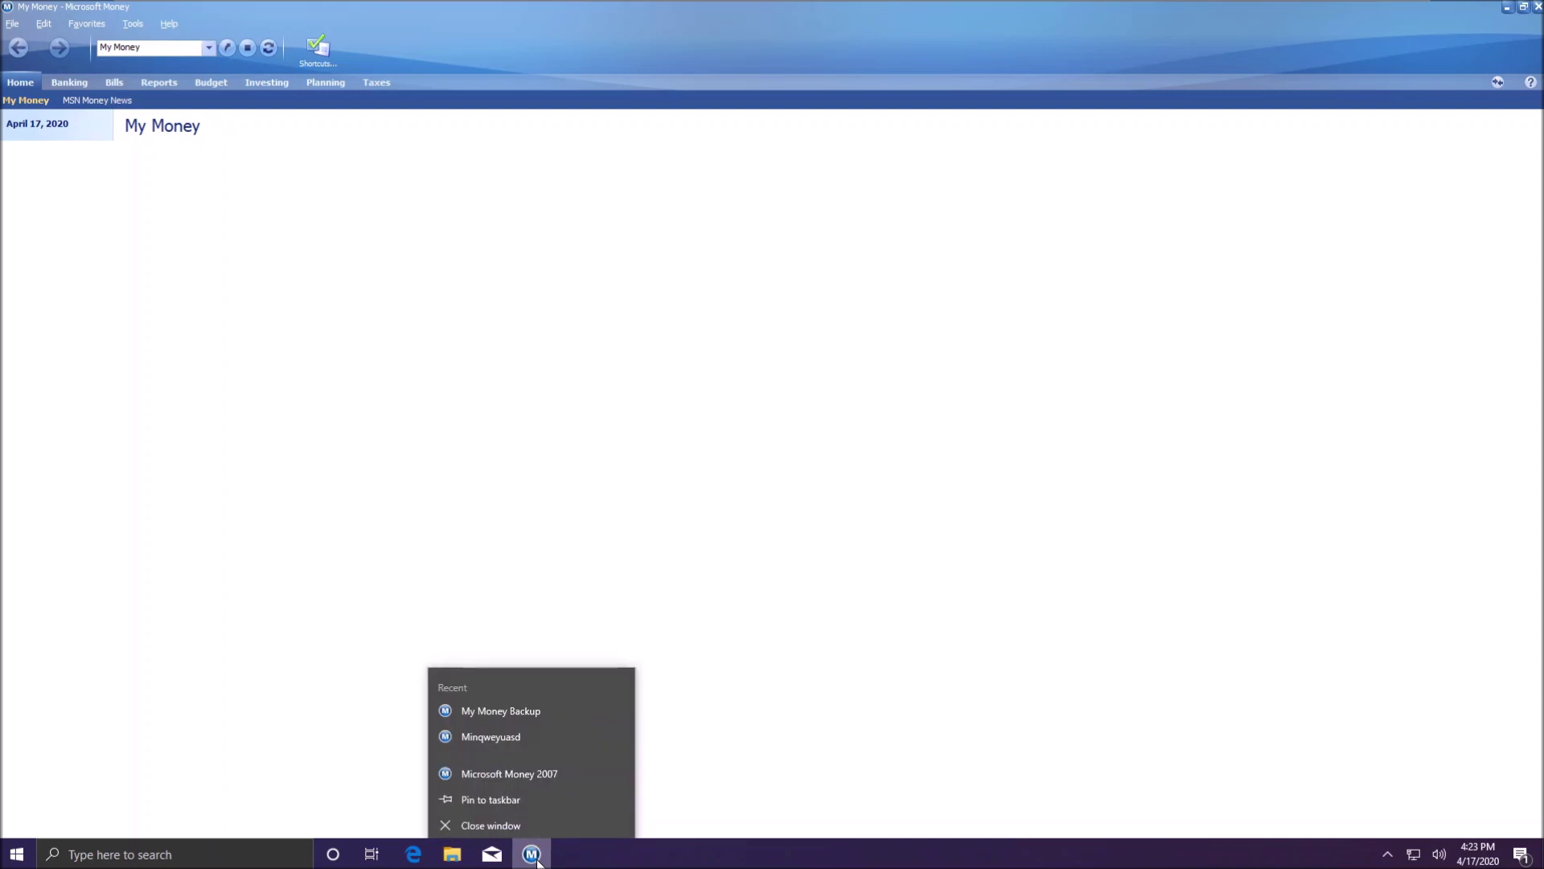
pyautogui.click(1145, 862)
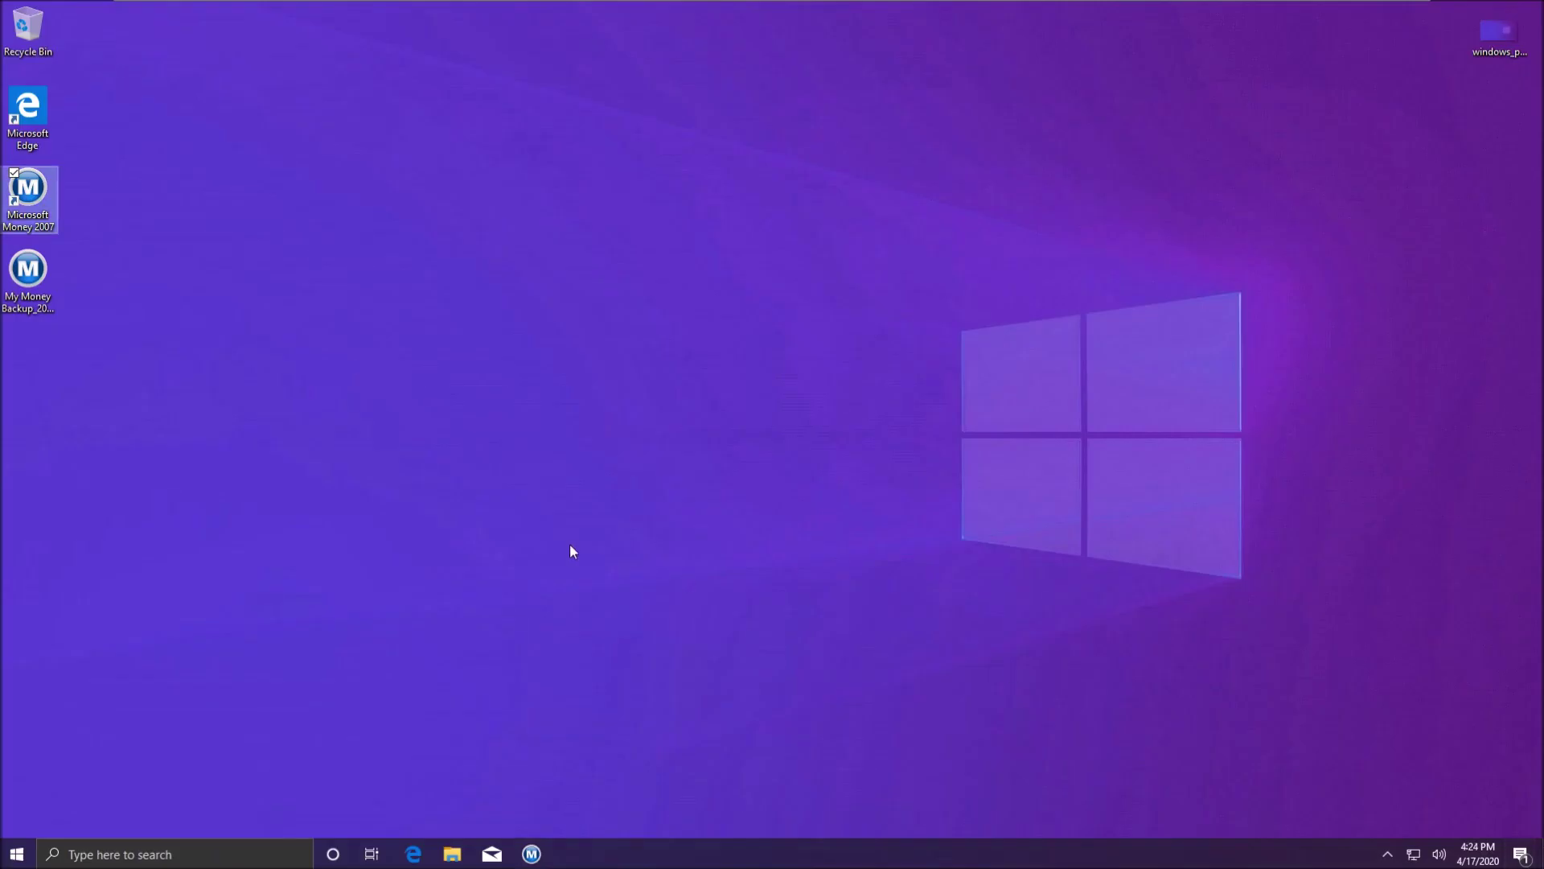
# Try to open the My Money Backup file from the desktop and check the Windows notifications
pyautogui.doubleClick(28, 273)
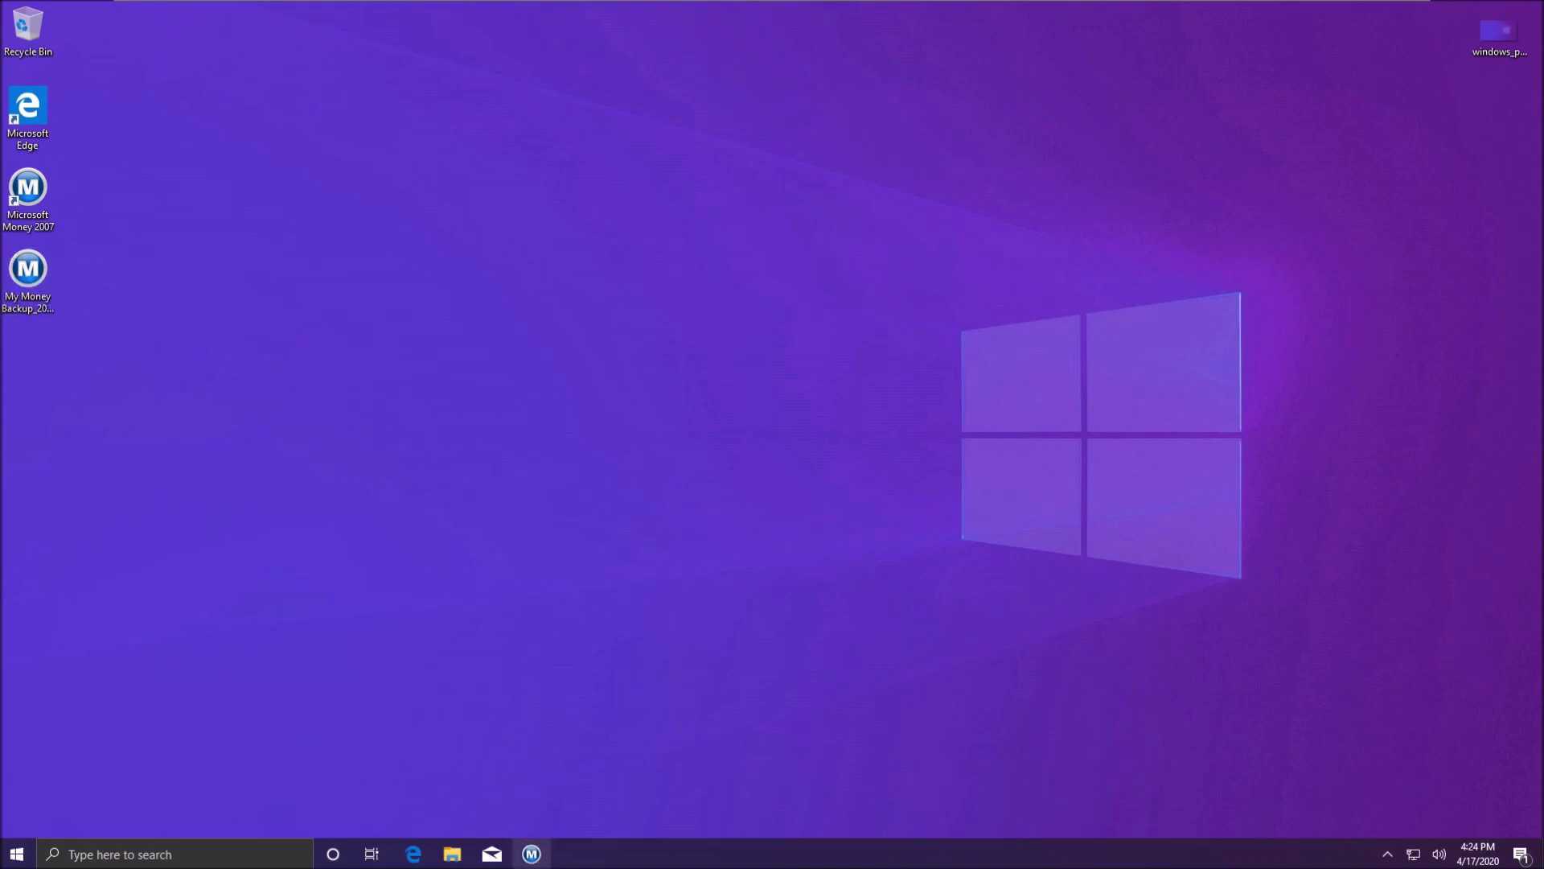
pyautogui.click(1523, 853)
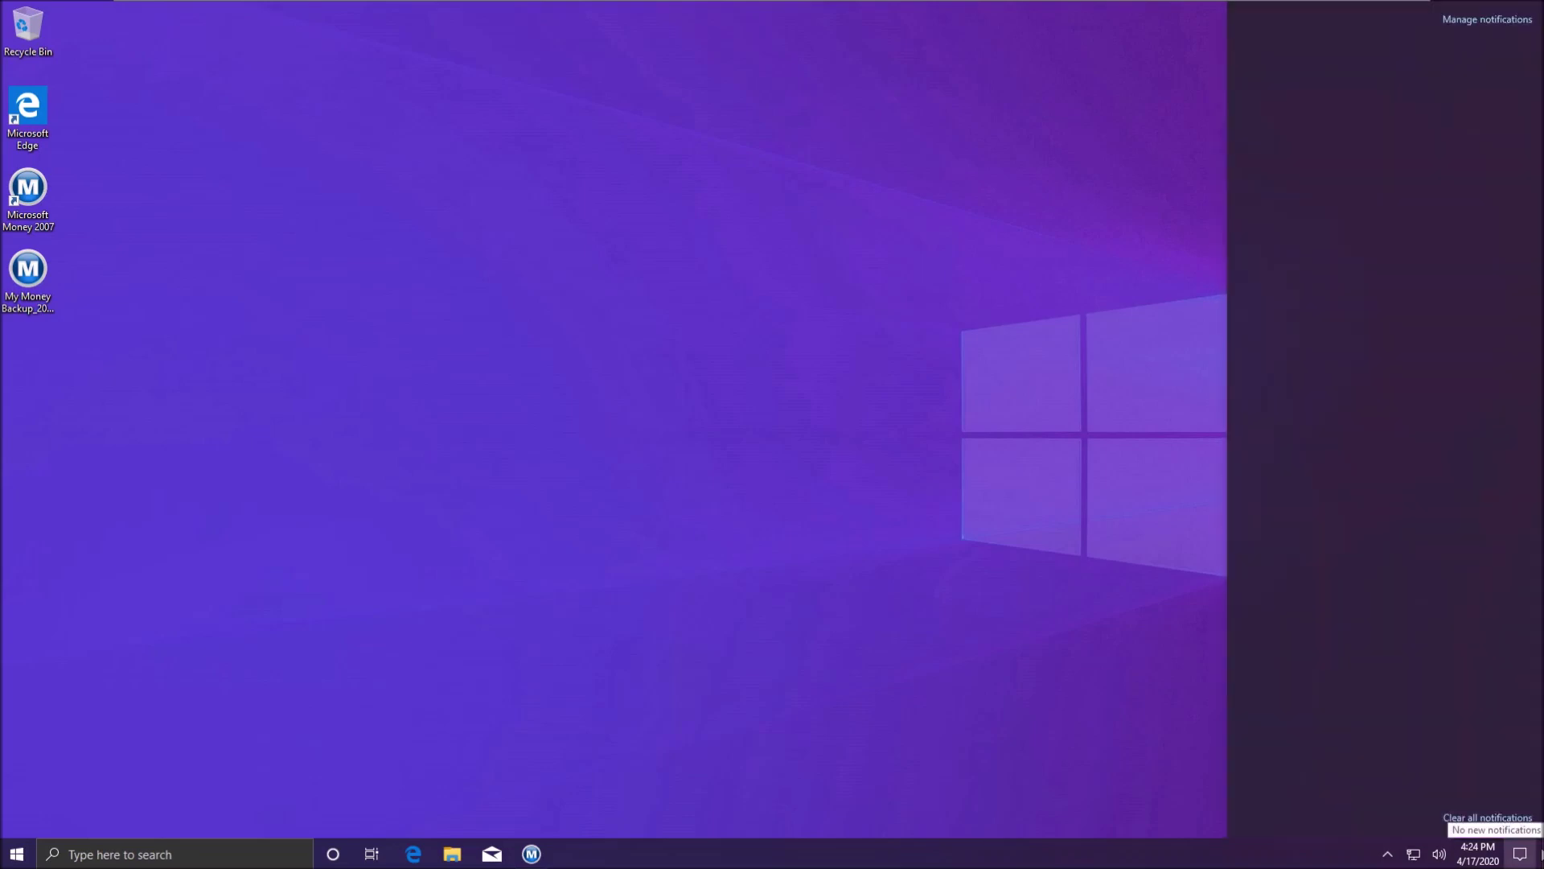
pyautogui.click(1060, 775)
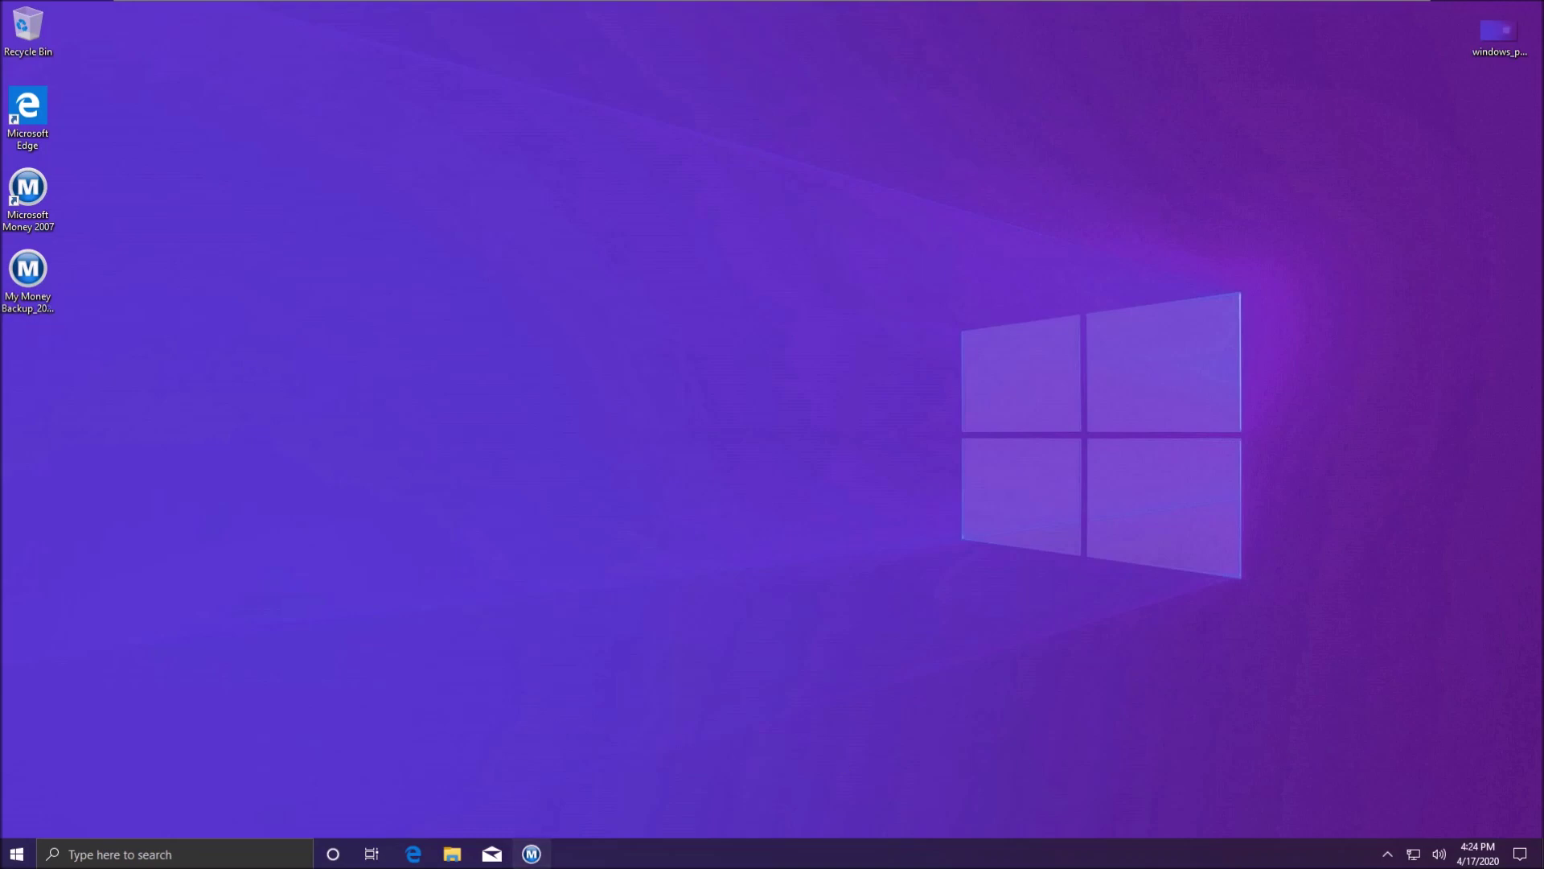
# Launch Microsoft Money 2007 from the list of recently added apps and switch to its open My Money window
pyautogui.click(56, 842)
pyautogui.click(16, 852)
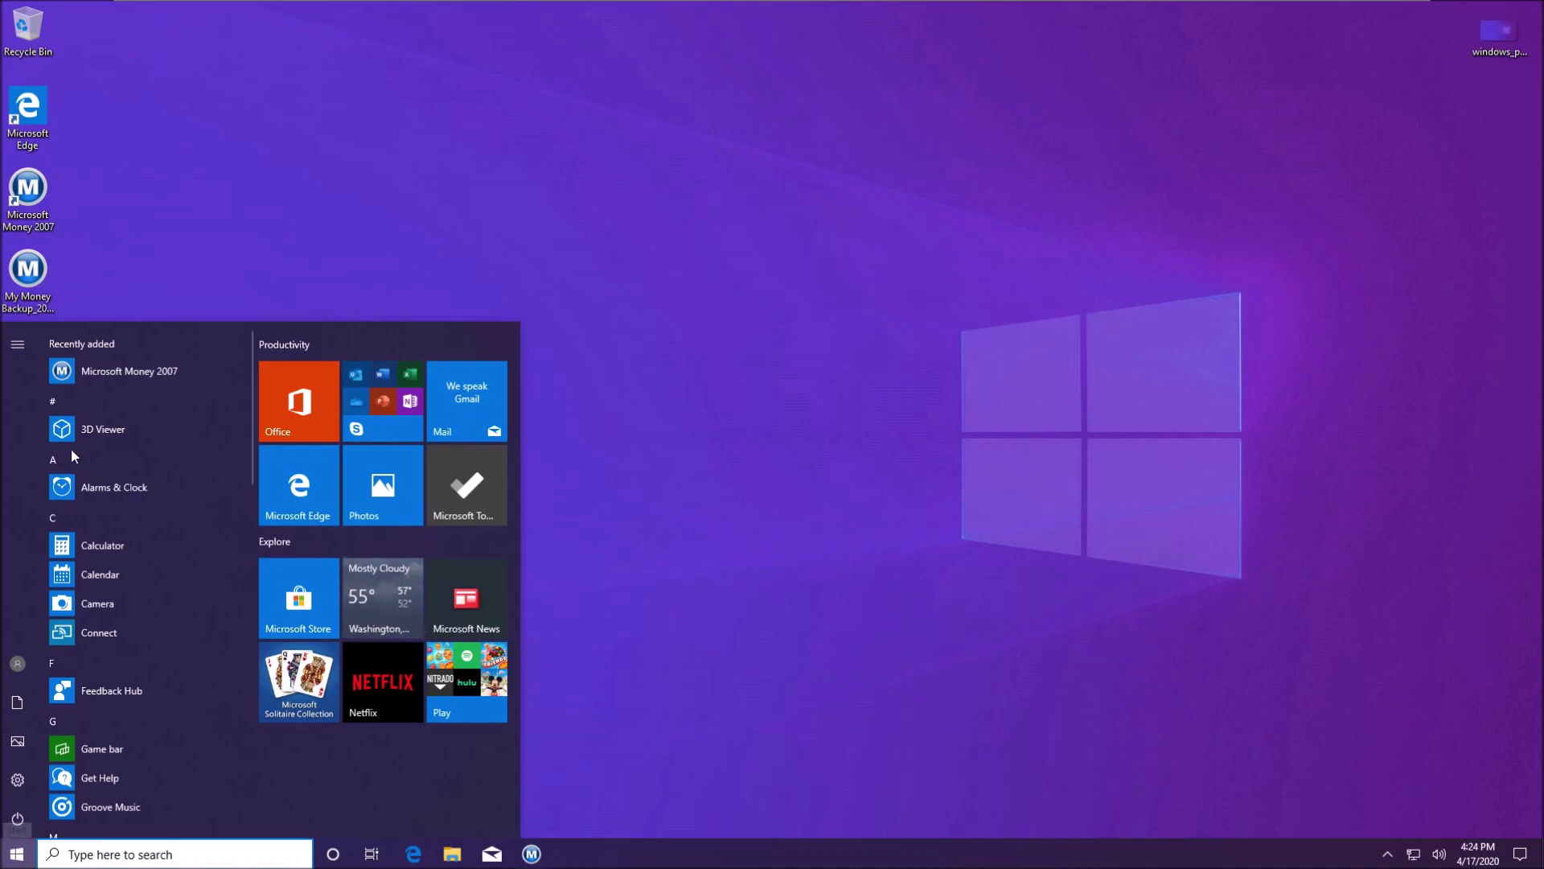
pyautogui.click(90, 379)
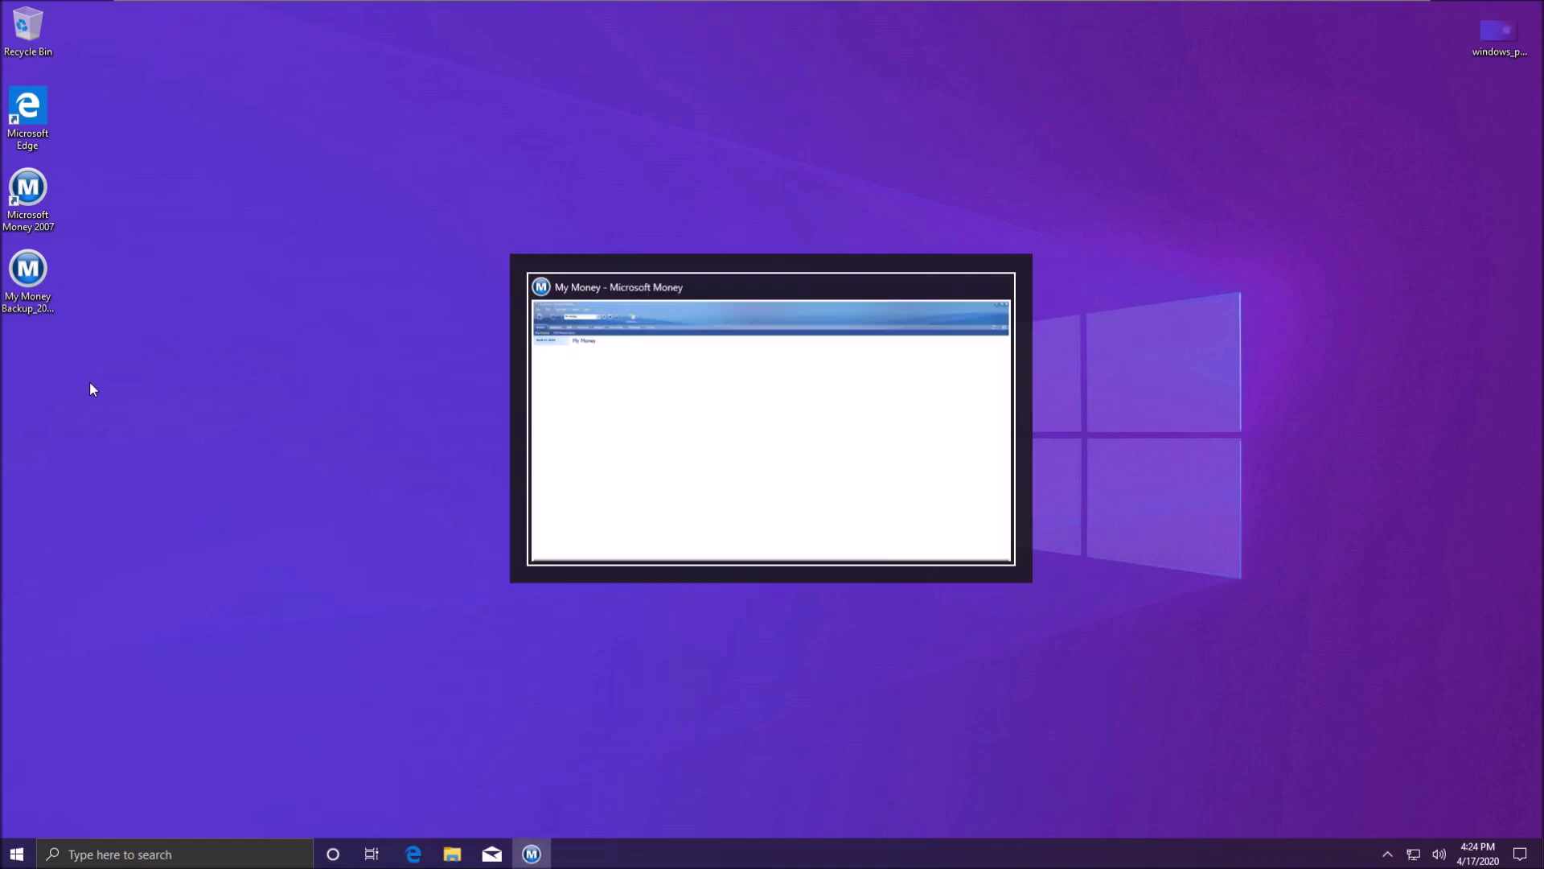
pyautogui.press('super+Tab')
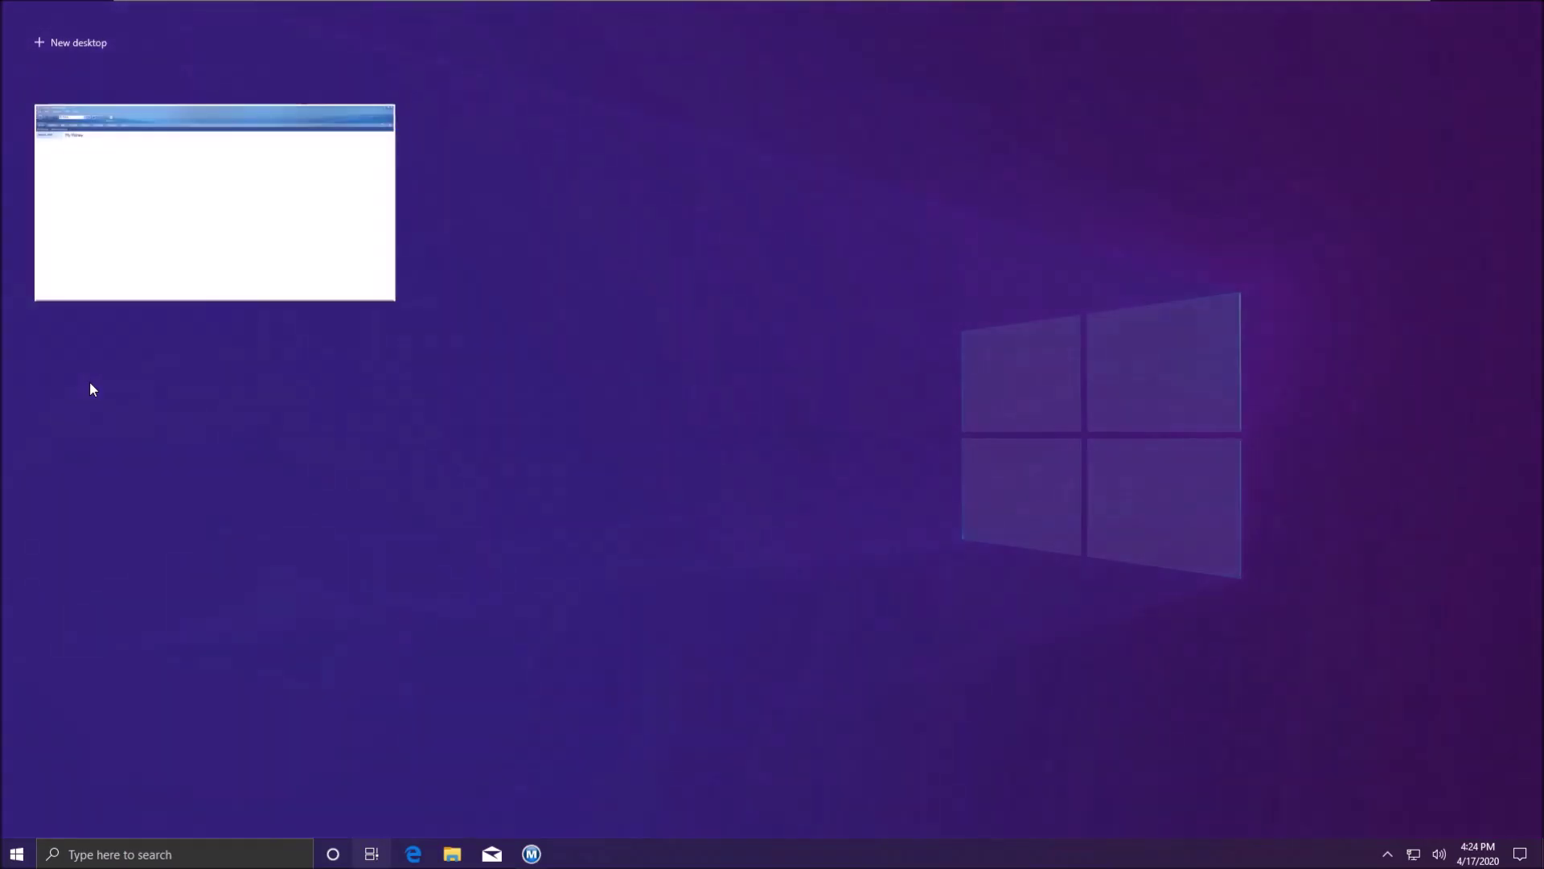
pyautogui.click(205, 210)
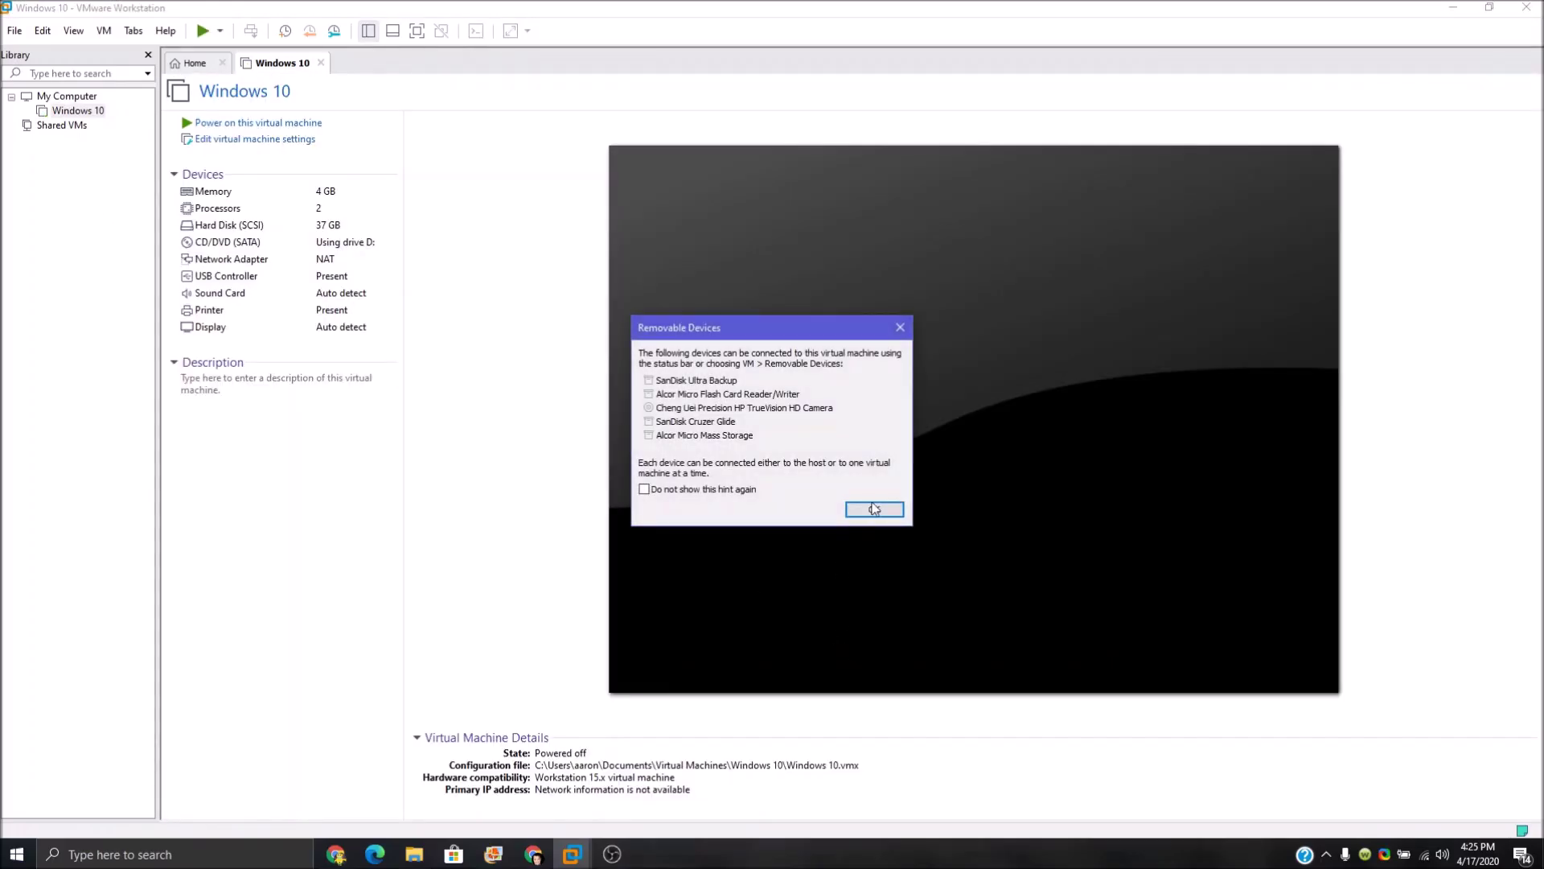
# Dismiss the Removable Devices notice in VMware Workstation and view the host's drives in File Explorer
pyautogui.click(874, 508)
pyautogui.click(413, 853)
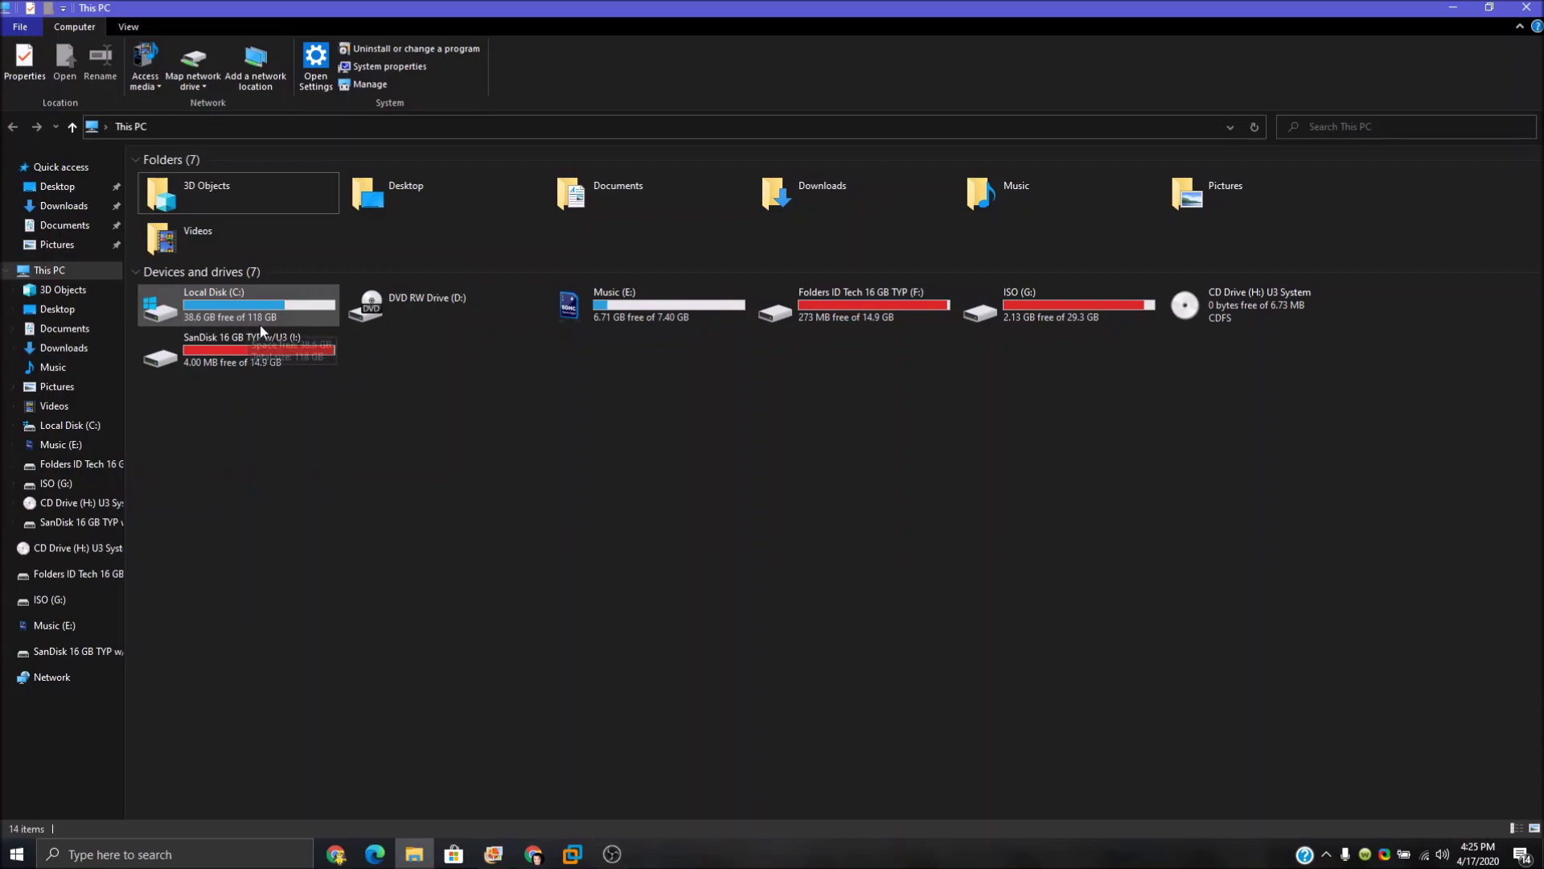
pyautogui.click(1525, 7)
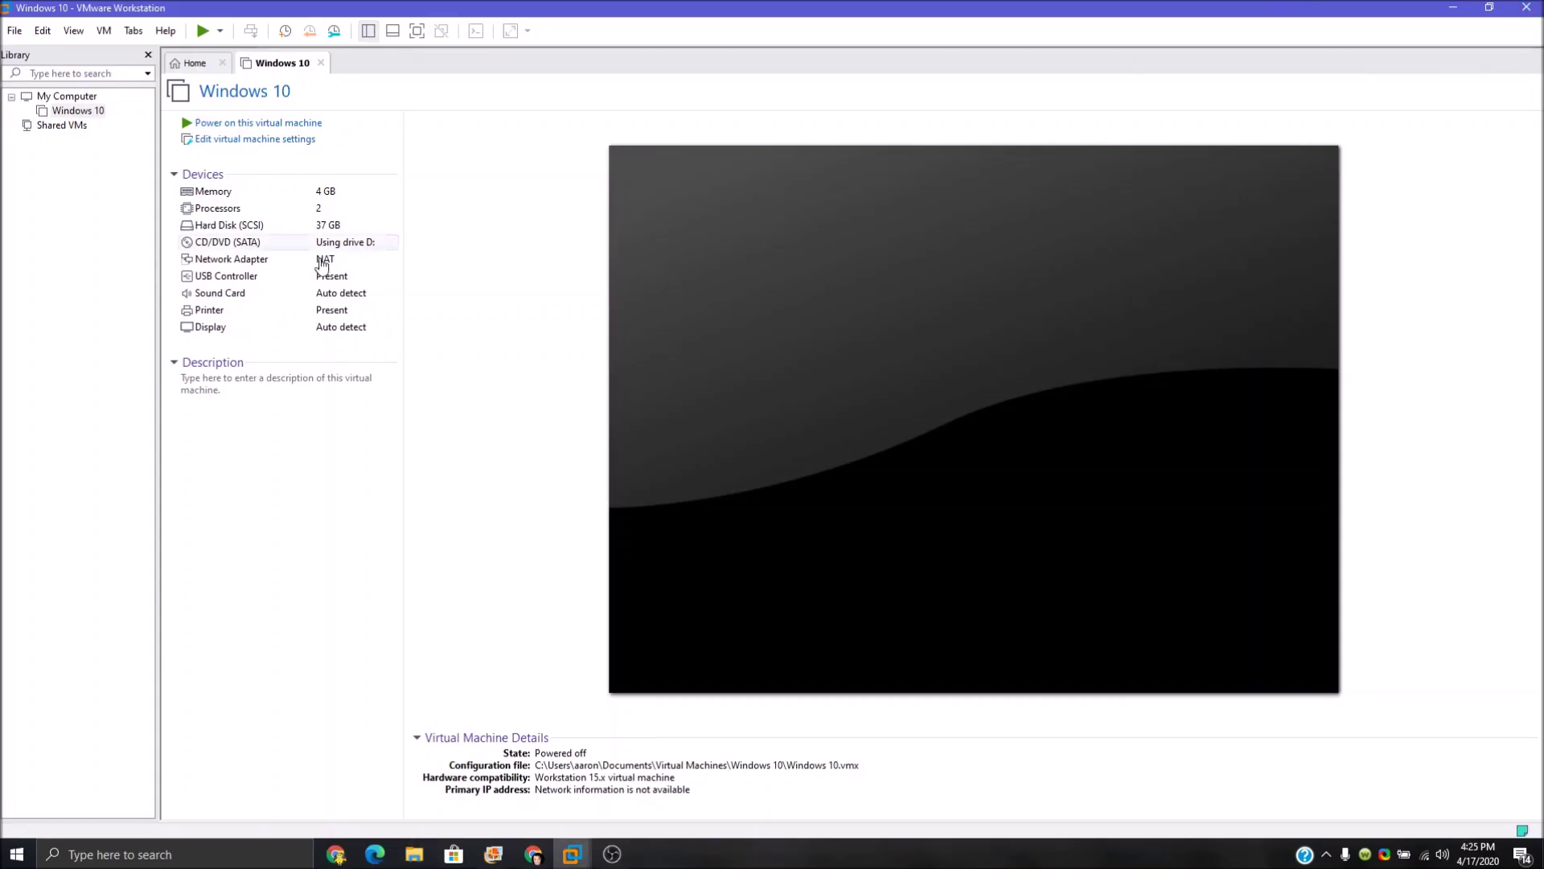
pyautogui.rightClick(71, 118)
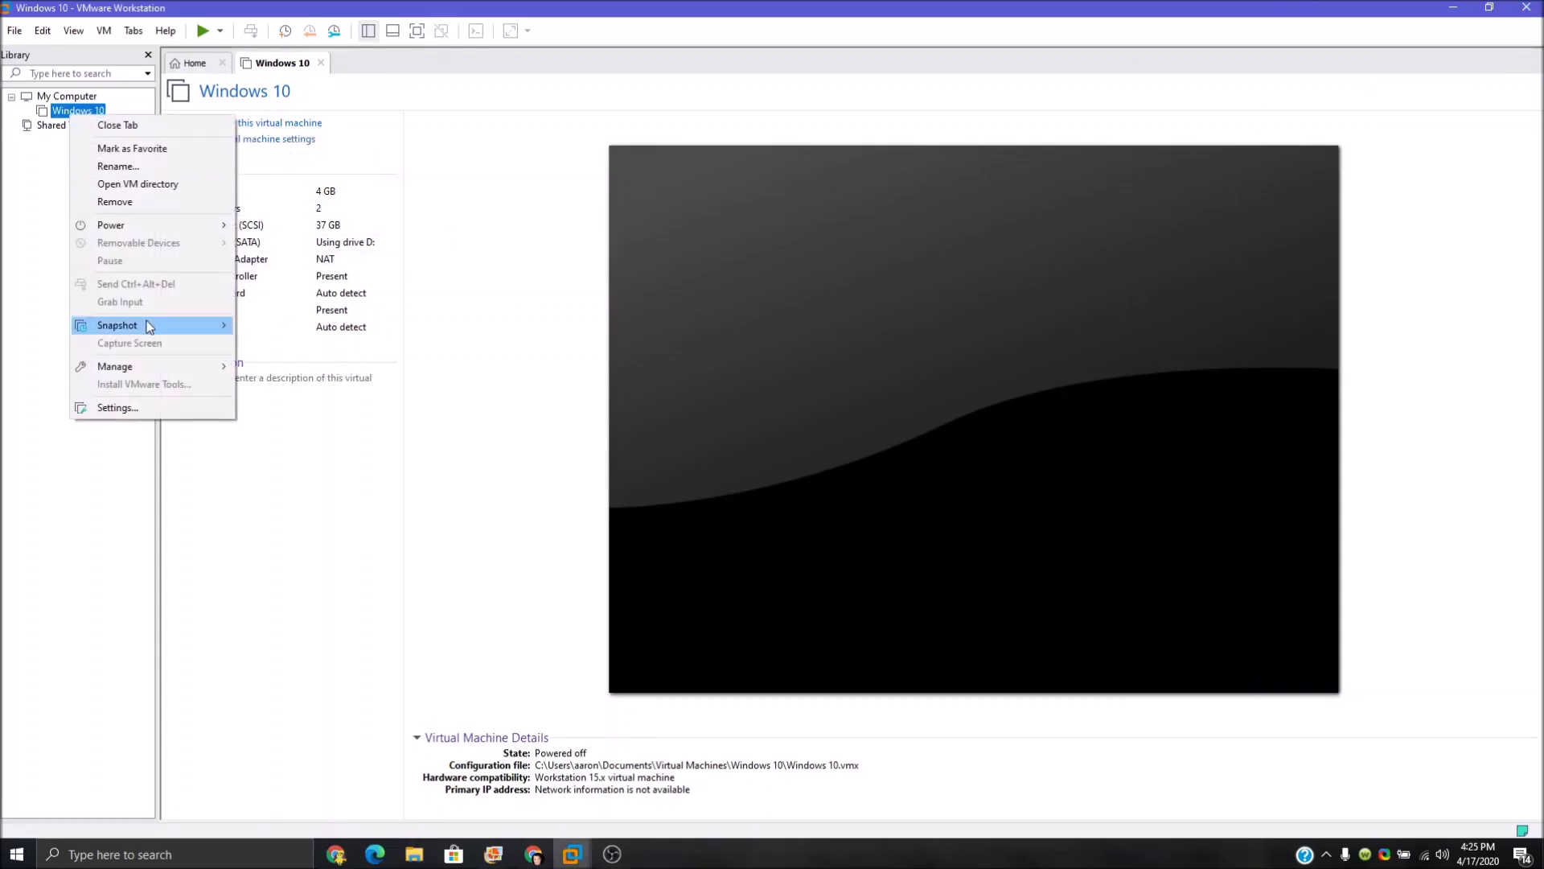
pyautogui.click(115, 201)
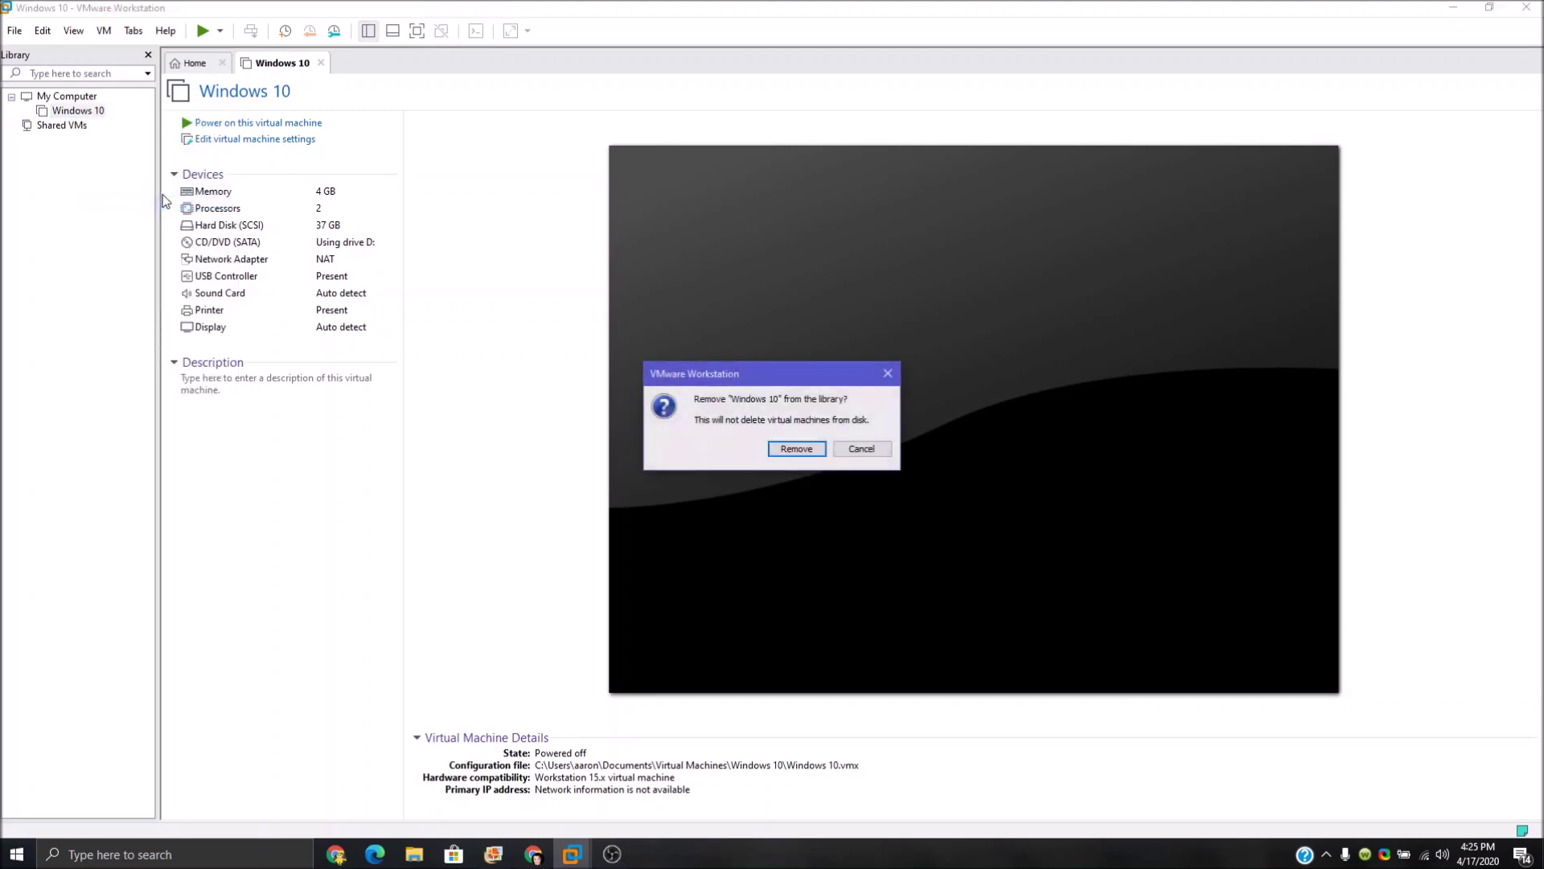
pyautogui.click(865, 454)
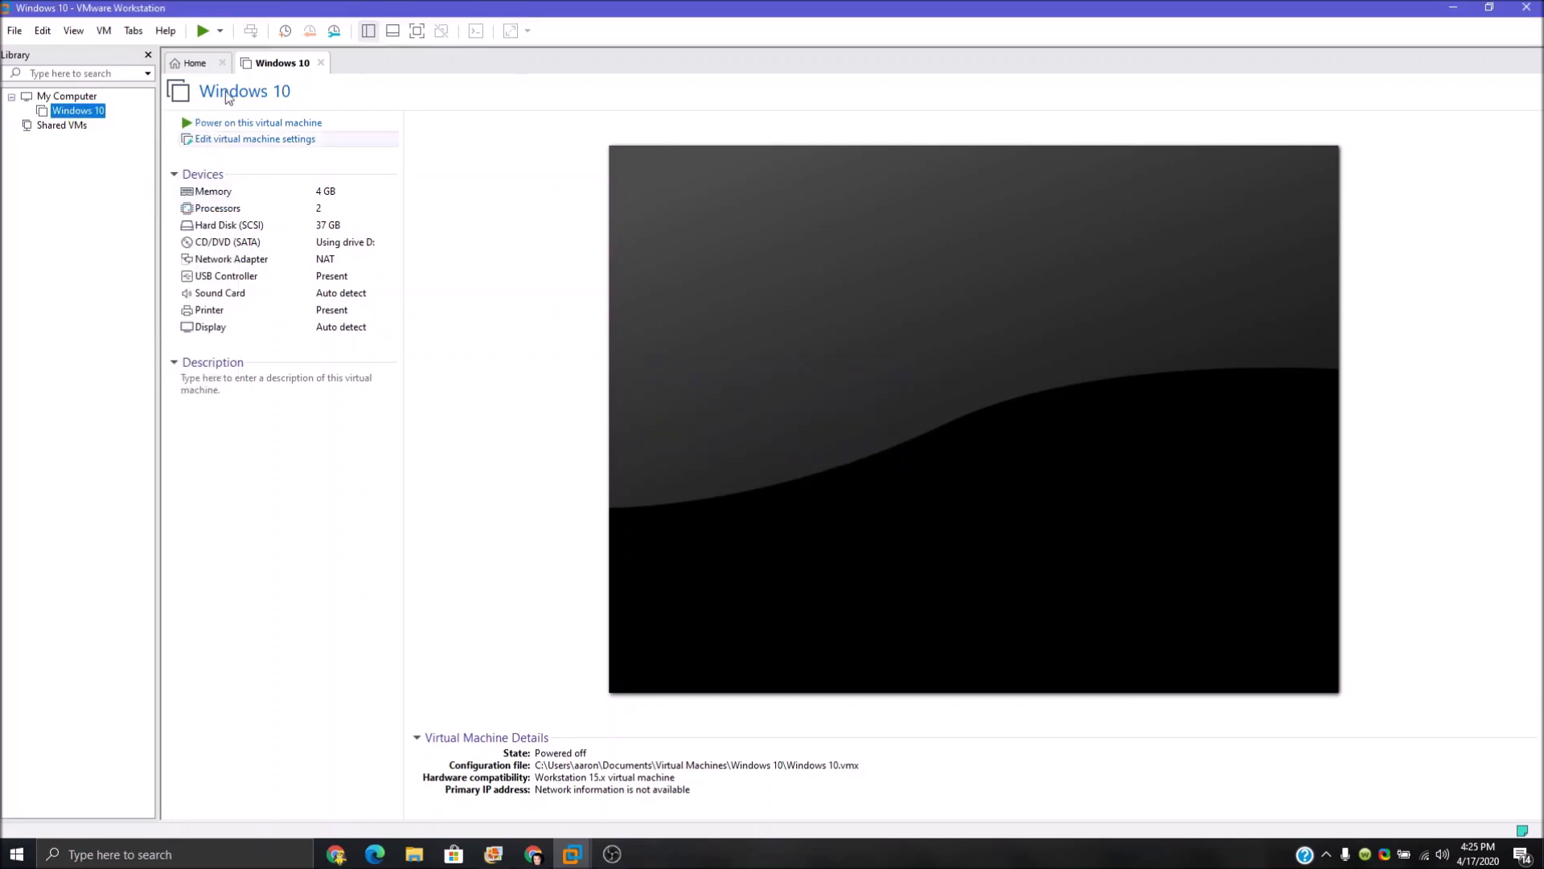
# Delete the Windows 10 virtual machine from disk and confirm the deletion
pyautogui.rightClick(263, 61)
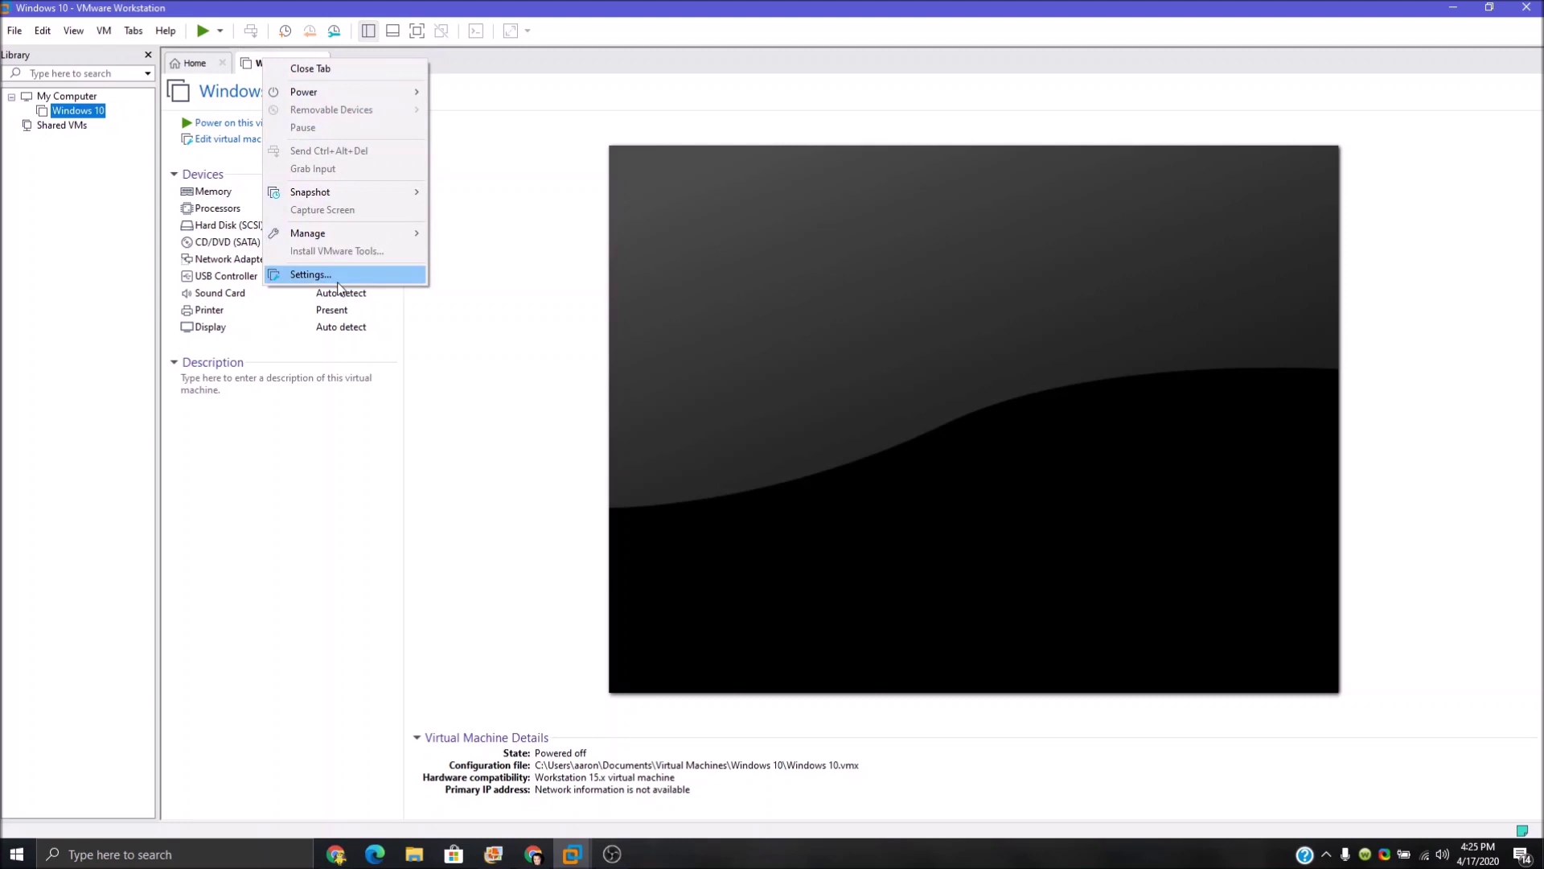
pyautogui.moveTo(354, 233)
pyautogui.click(465, 331)
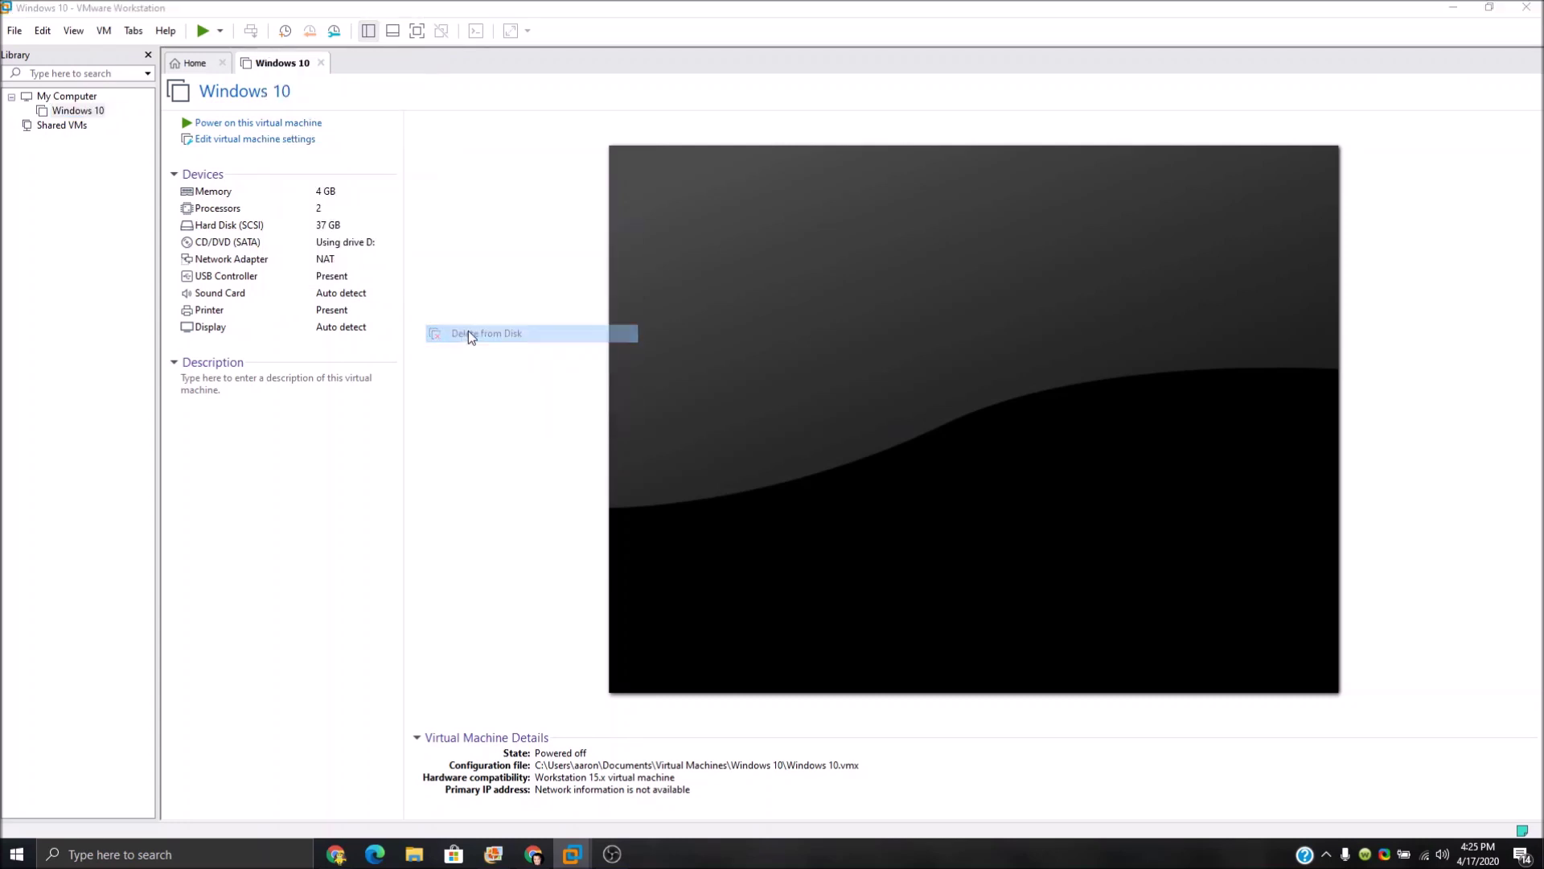
pyautogui.click(804, 460)
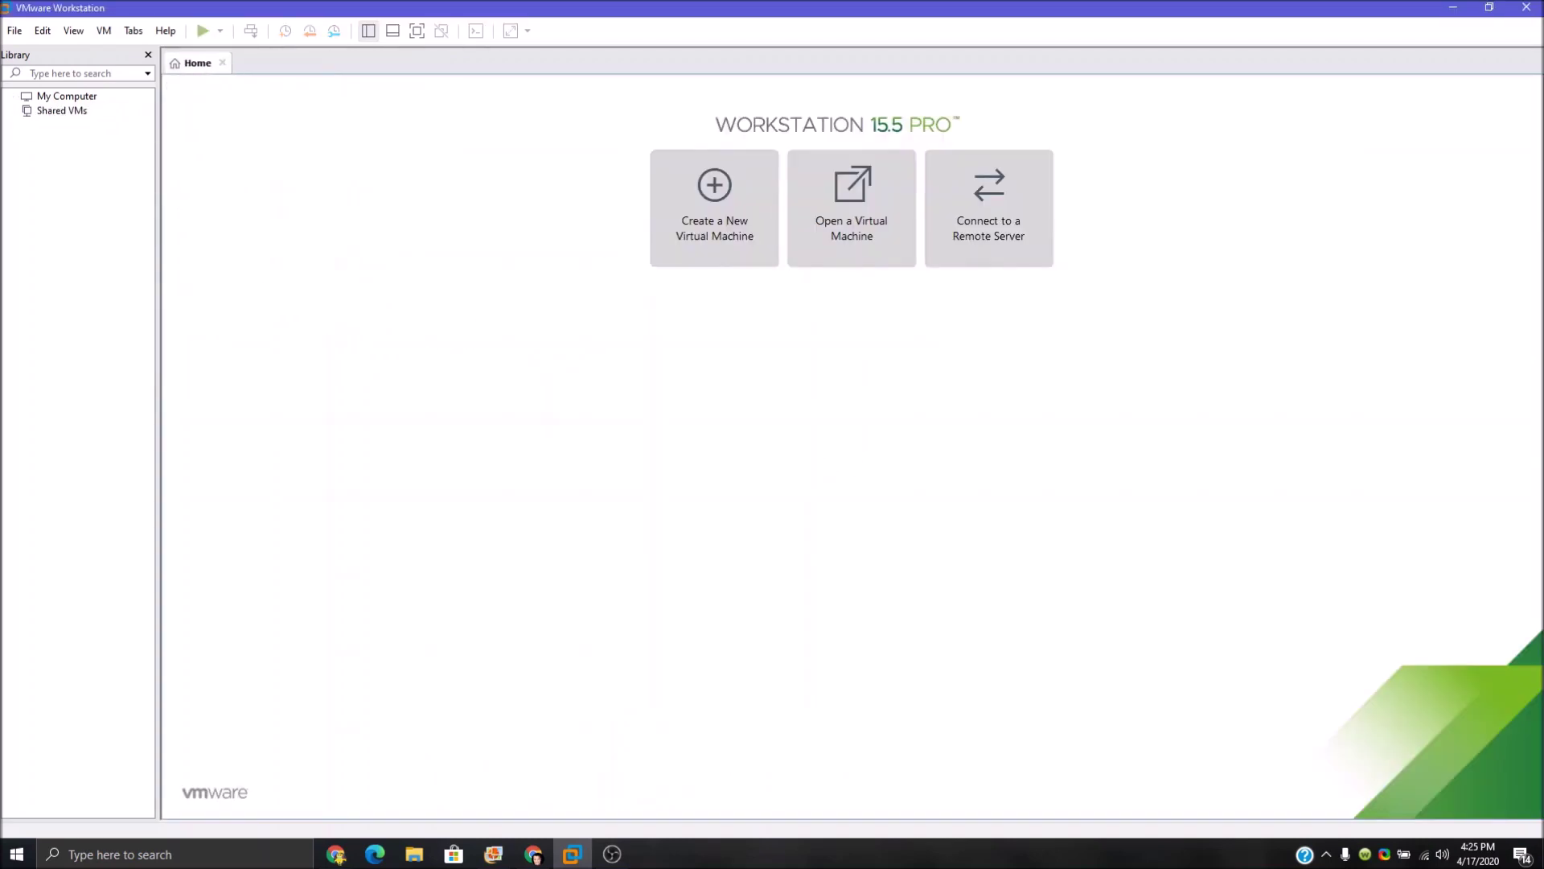